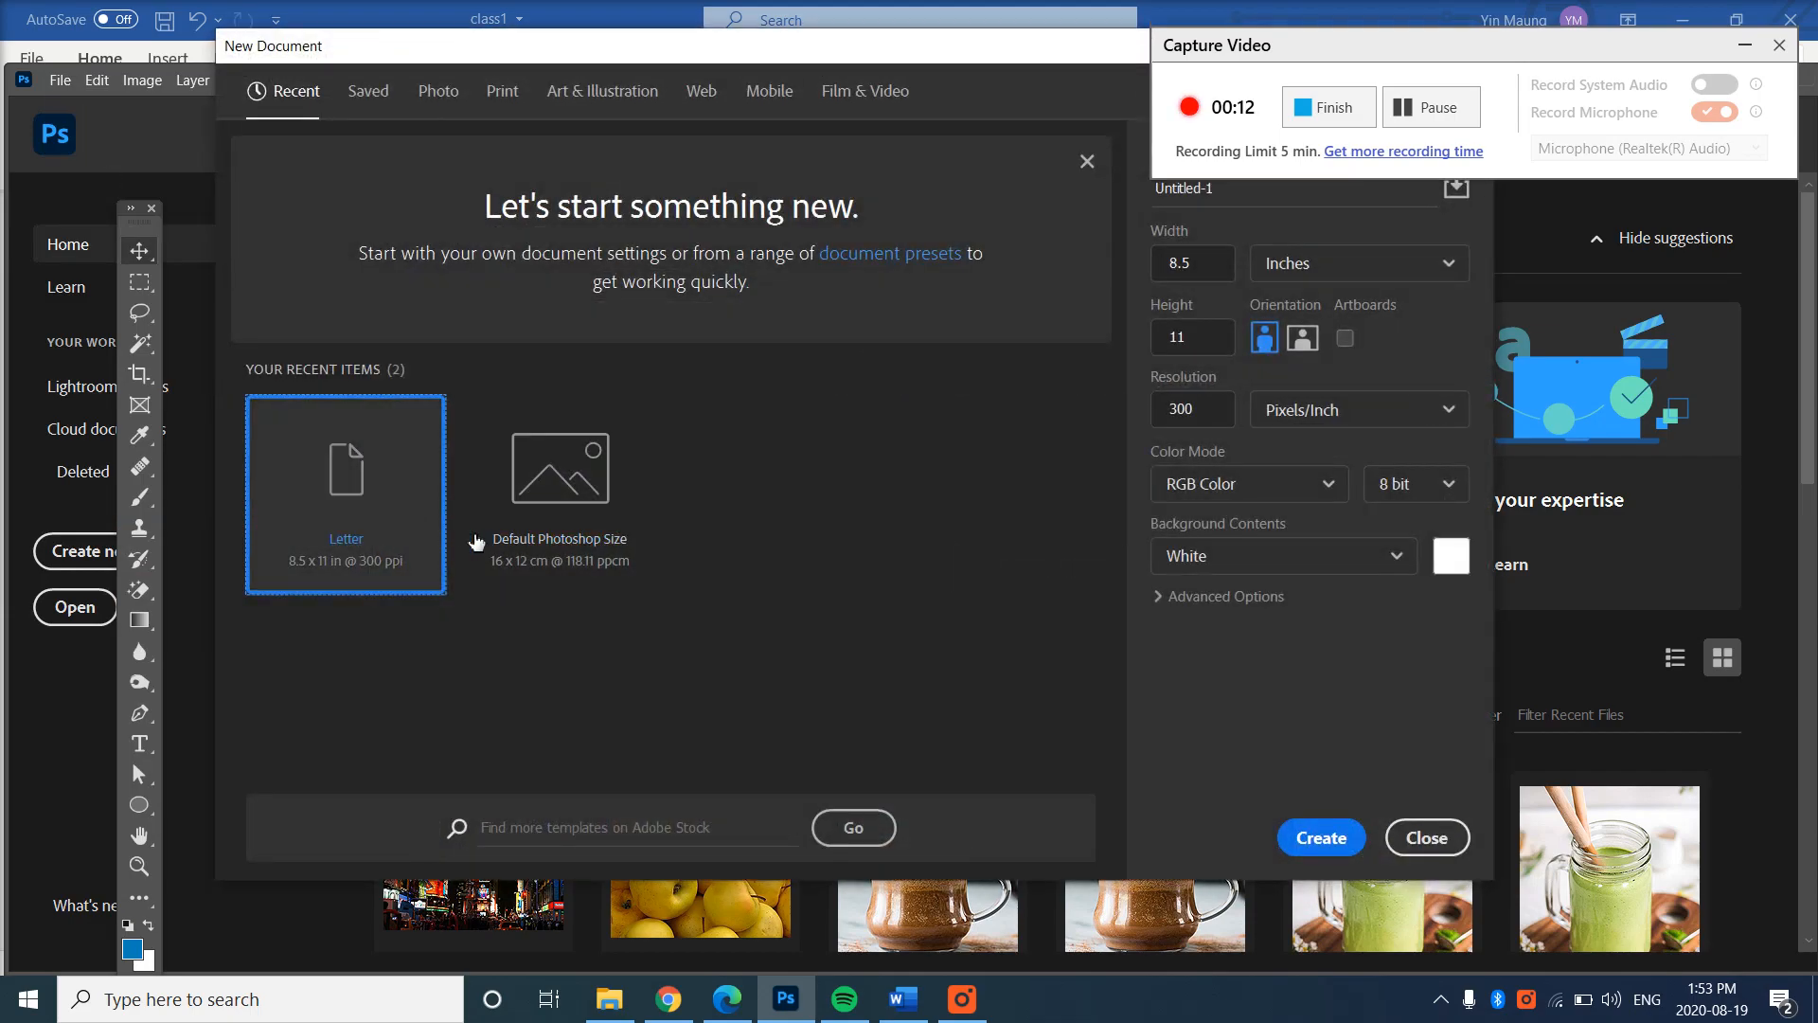
Step: Create a new 8.5 x 11 inch Letter document at 300 pixels/inch in RGB Color with a white background
{"action": "left_click", "coordinate": [1324, 839]}
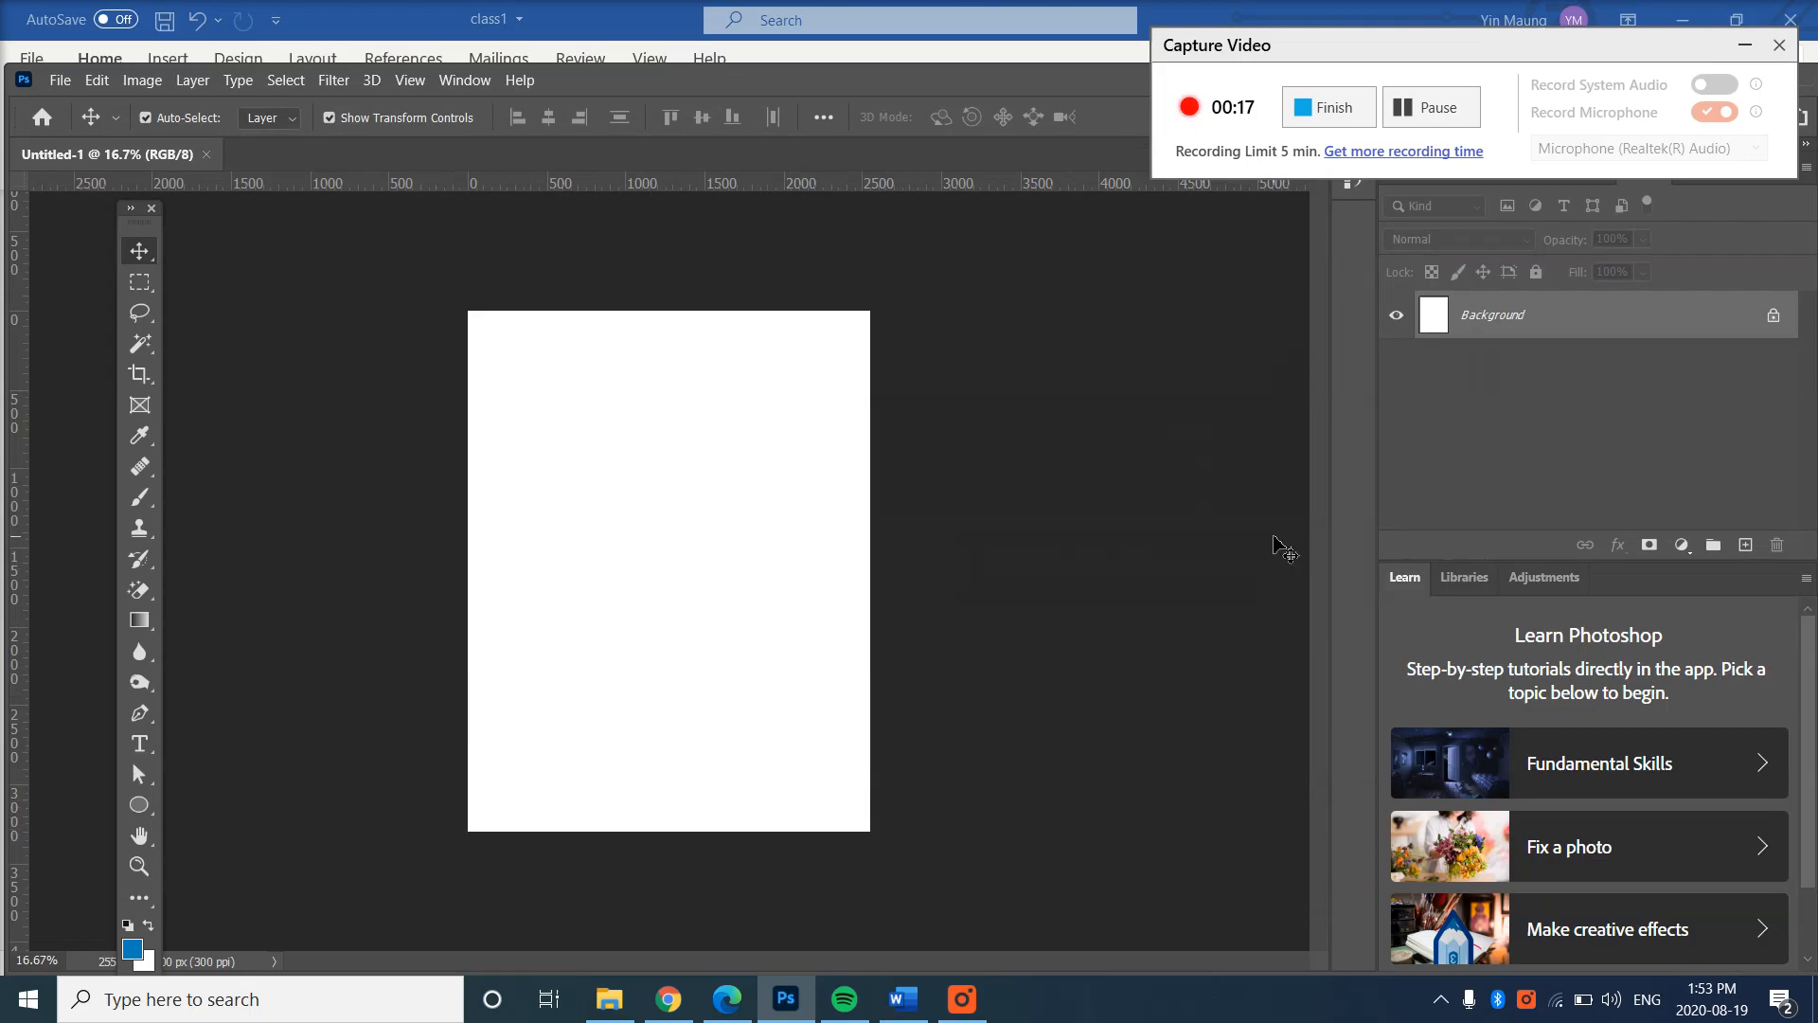
{"action": "left_click_drag", "start_coordinate": [1489, 56], "coordinate": [1449, 19]}
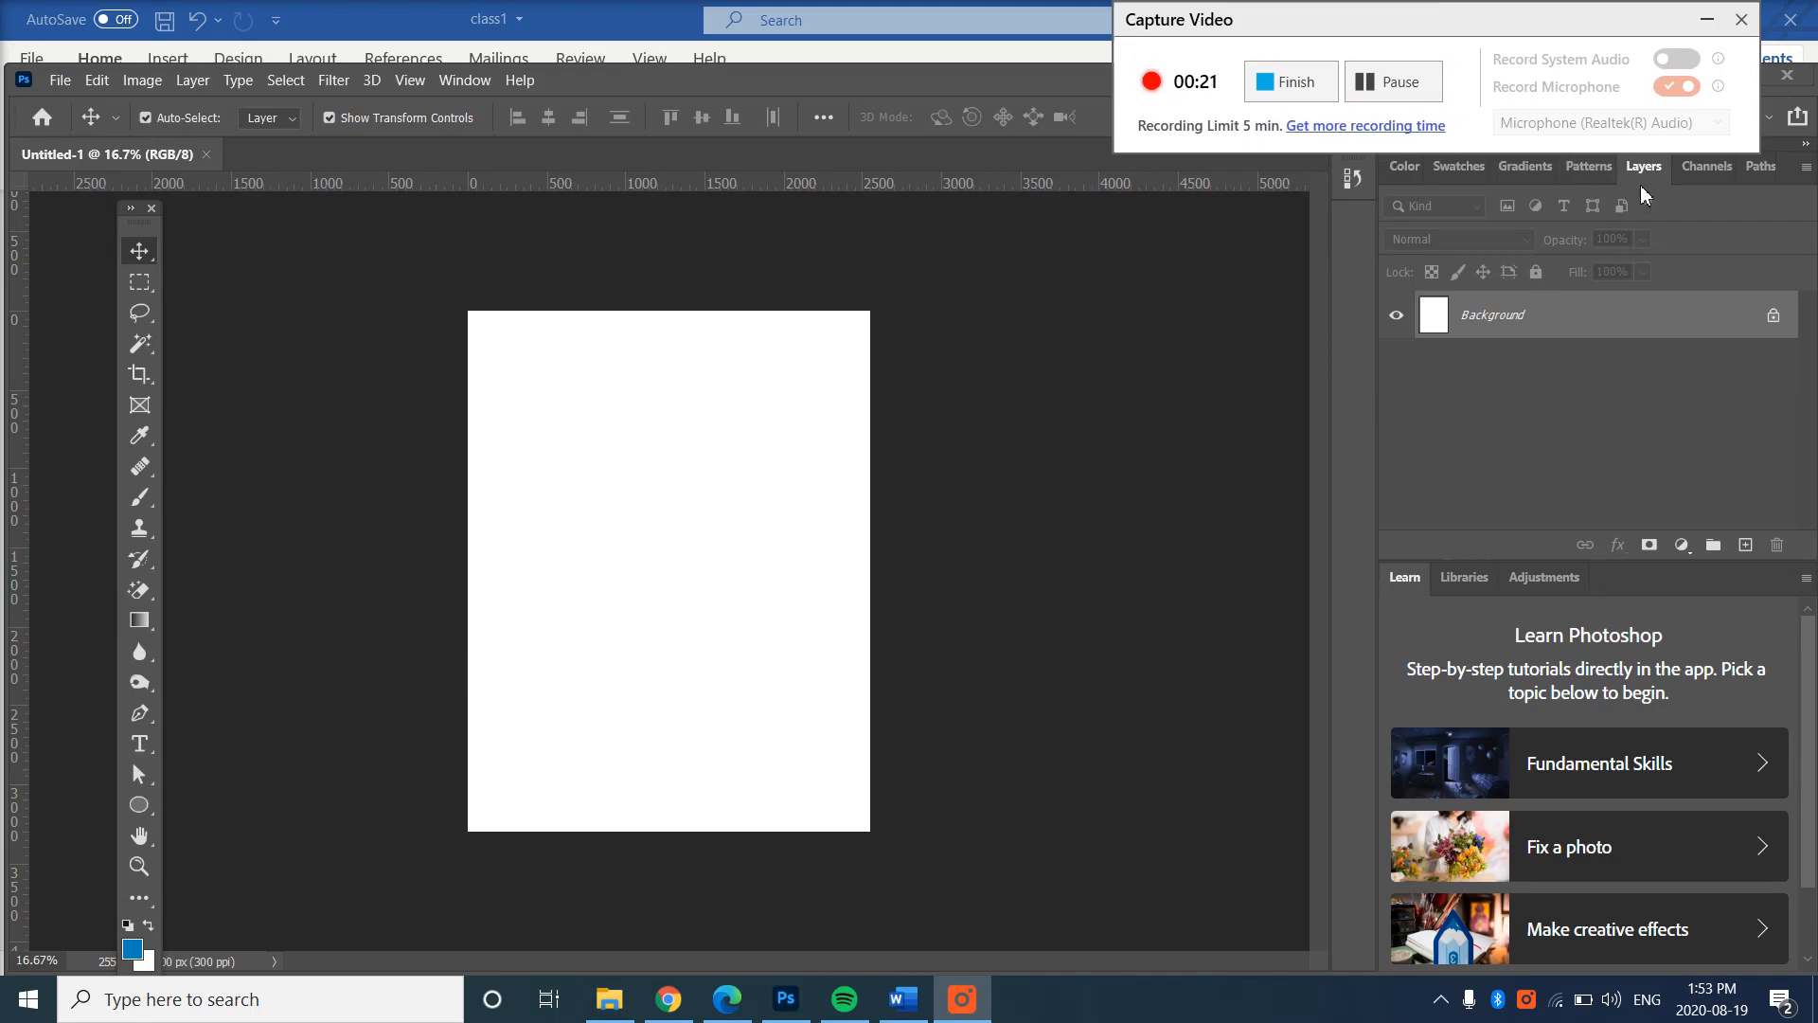
Step: Undock and close the Layers panel, and reopen it as a floating panel beside the page
{"action": "left_click_drag", "start_coordinate": [1648, 178], "coordinate": [1035, 253]}
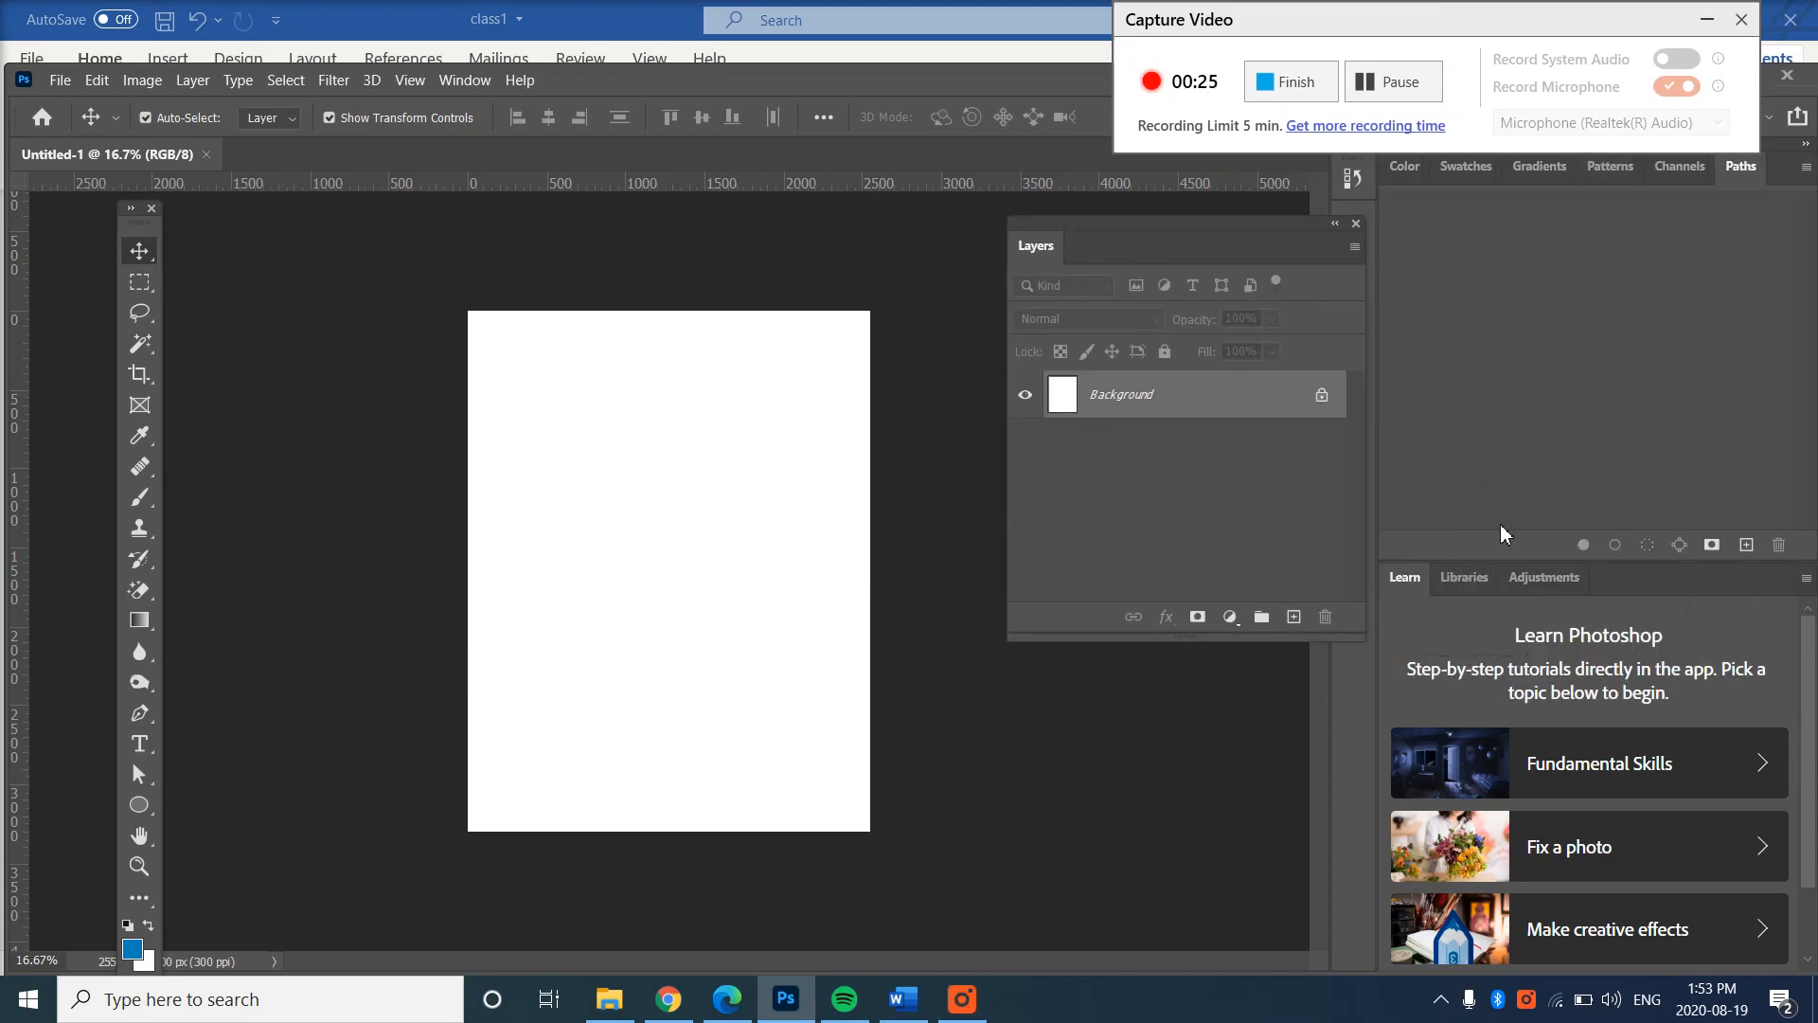
{"action": "left_click", "coordinate": [1356, 225]}
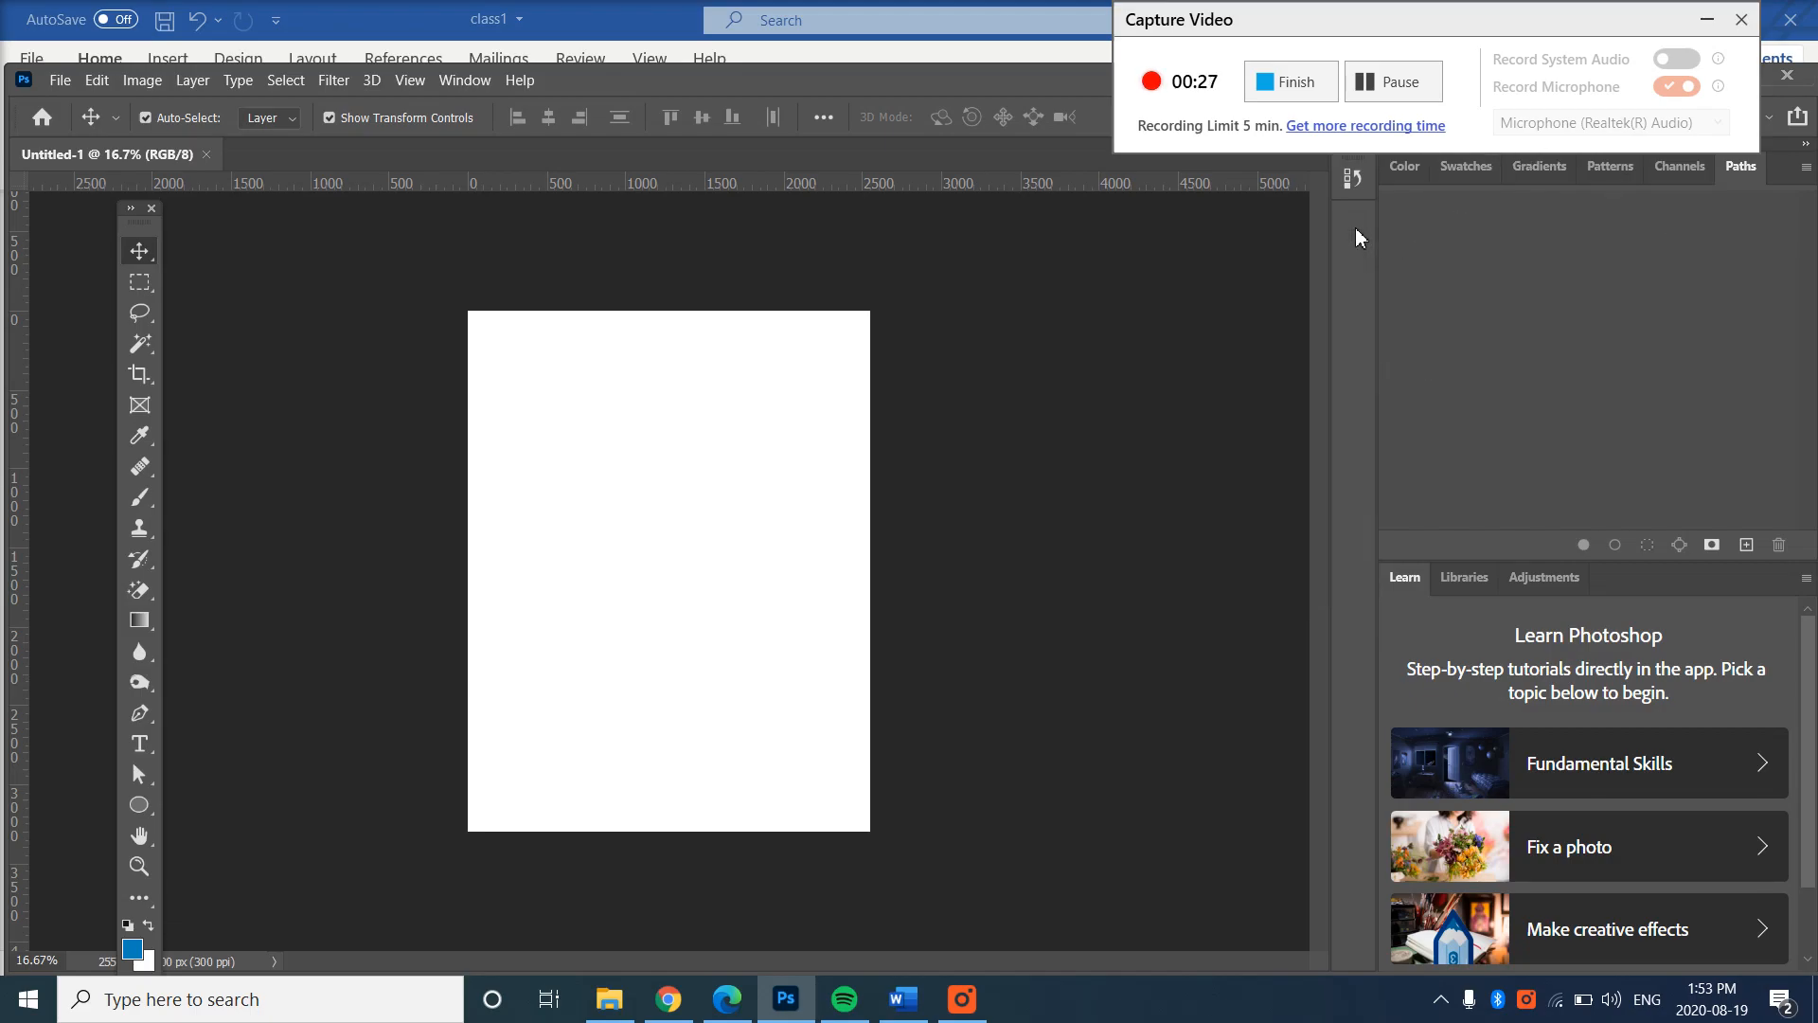
{"action": "left_click", "coordinate": [463, 81]}
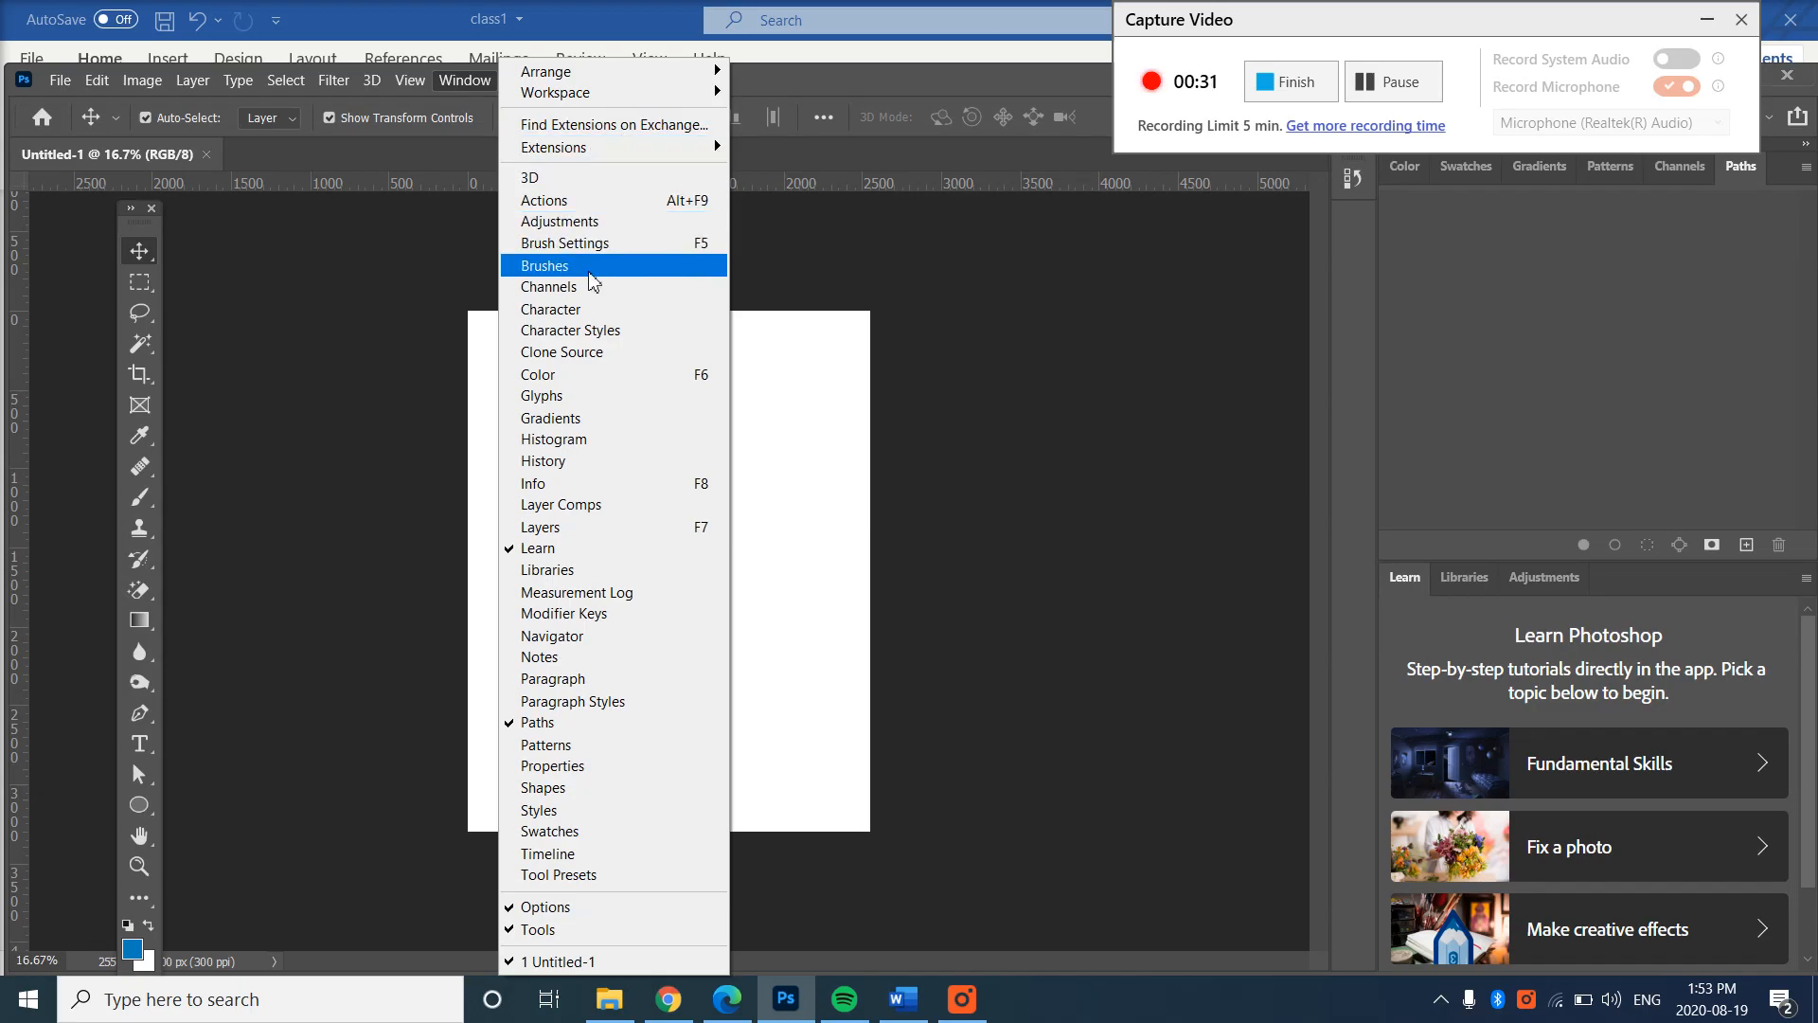
{"action": "left_click", "coordinate": [647, 536]}
{"action": "left_click_drag", "start_coordinate": [1125, 238], "coordinate": [1074, 258]}
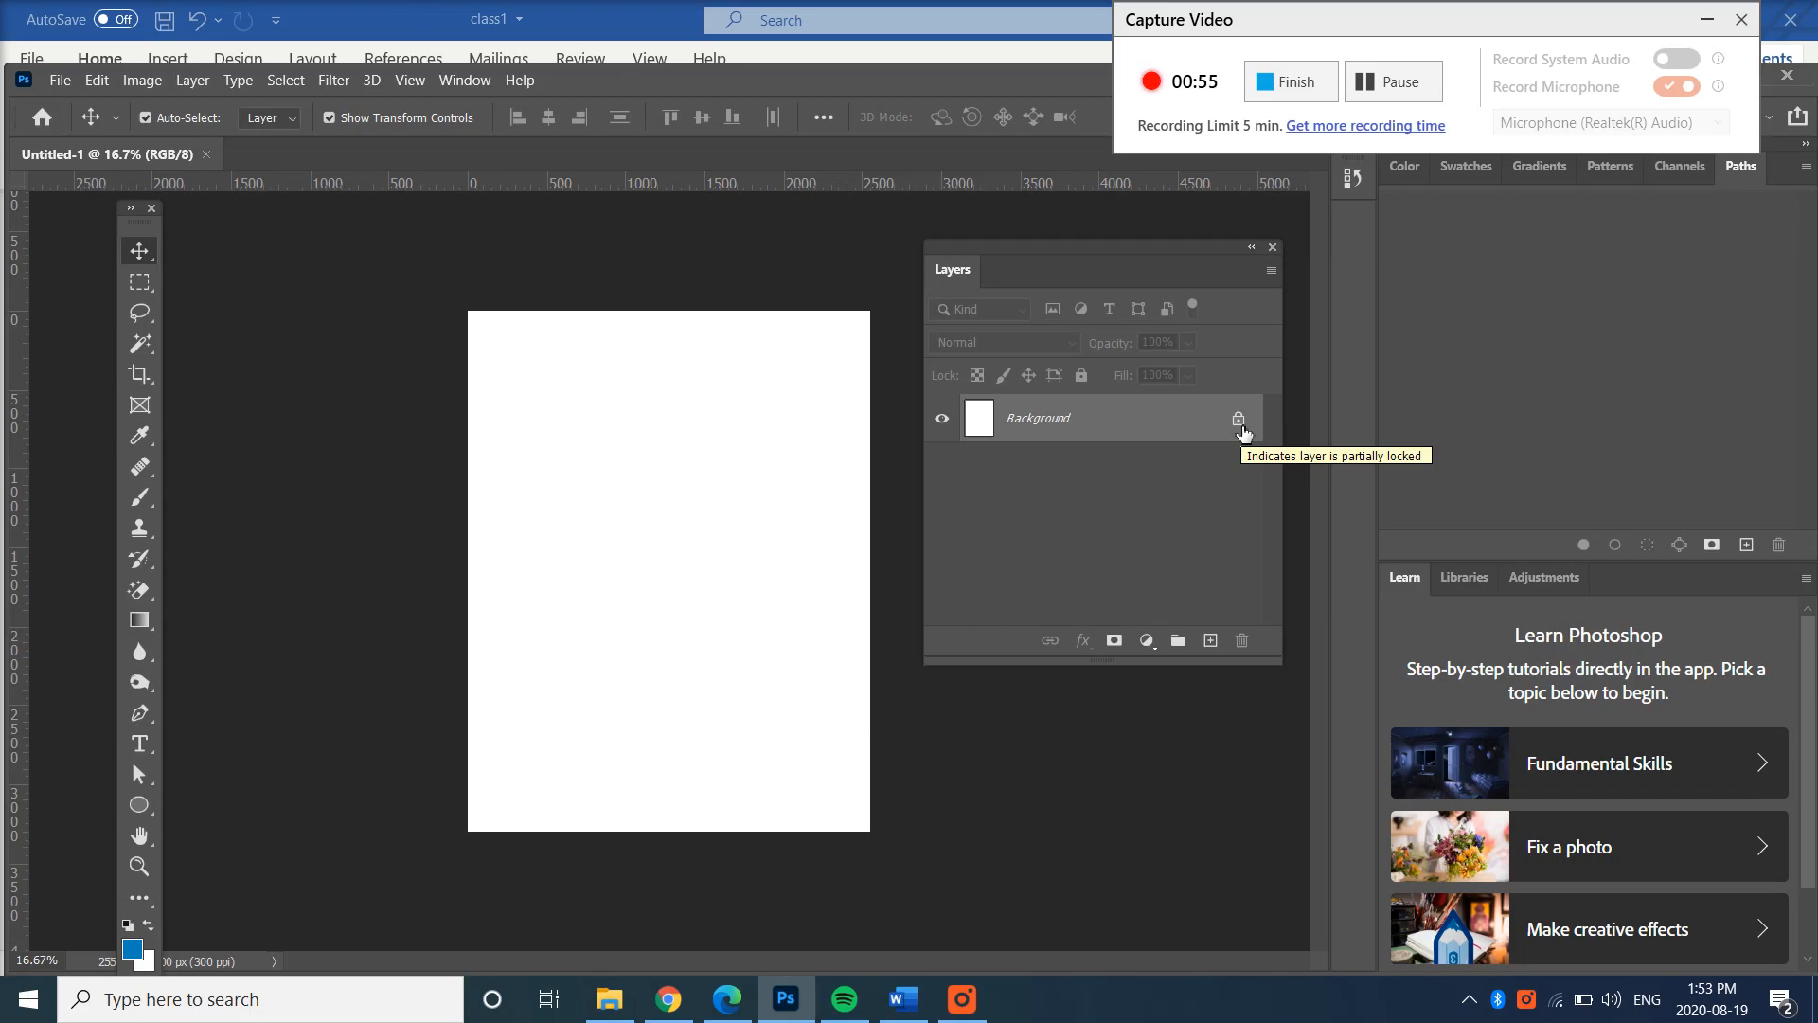
Step: Place the apples image from the week1images folder as an embedded layer and commit the placement
{"action": "left_click", "coordinate": [67, 86]}
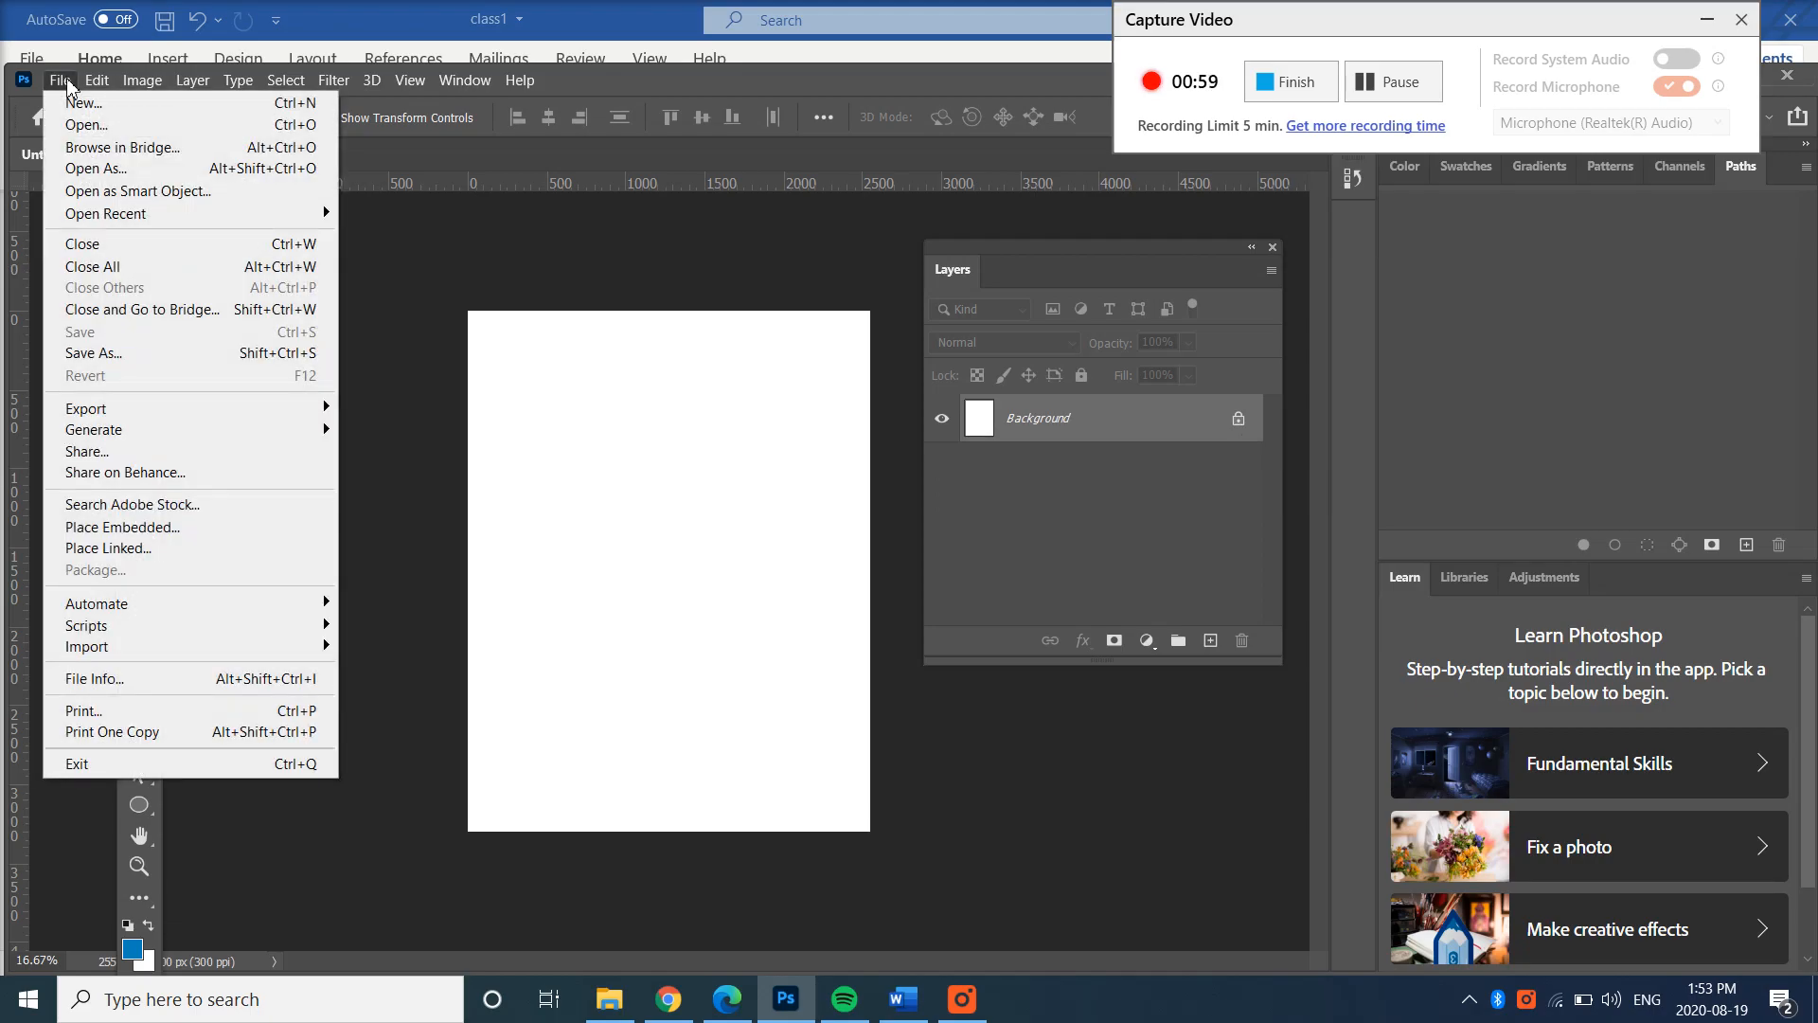
{"action": "left_click", "coordinate": [172, 529]}
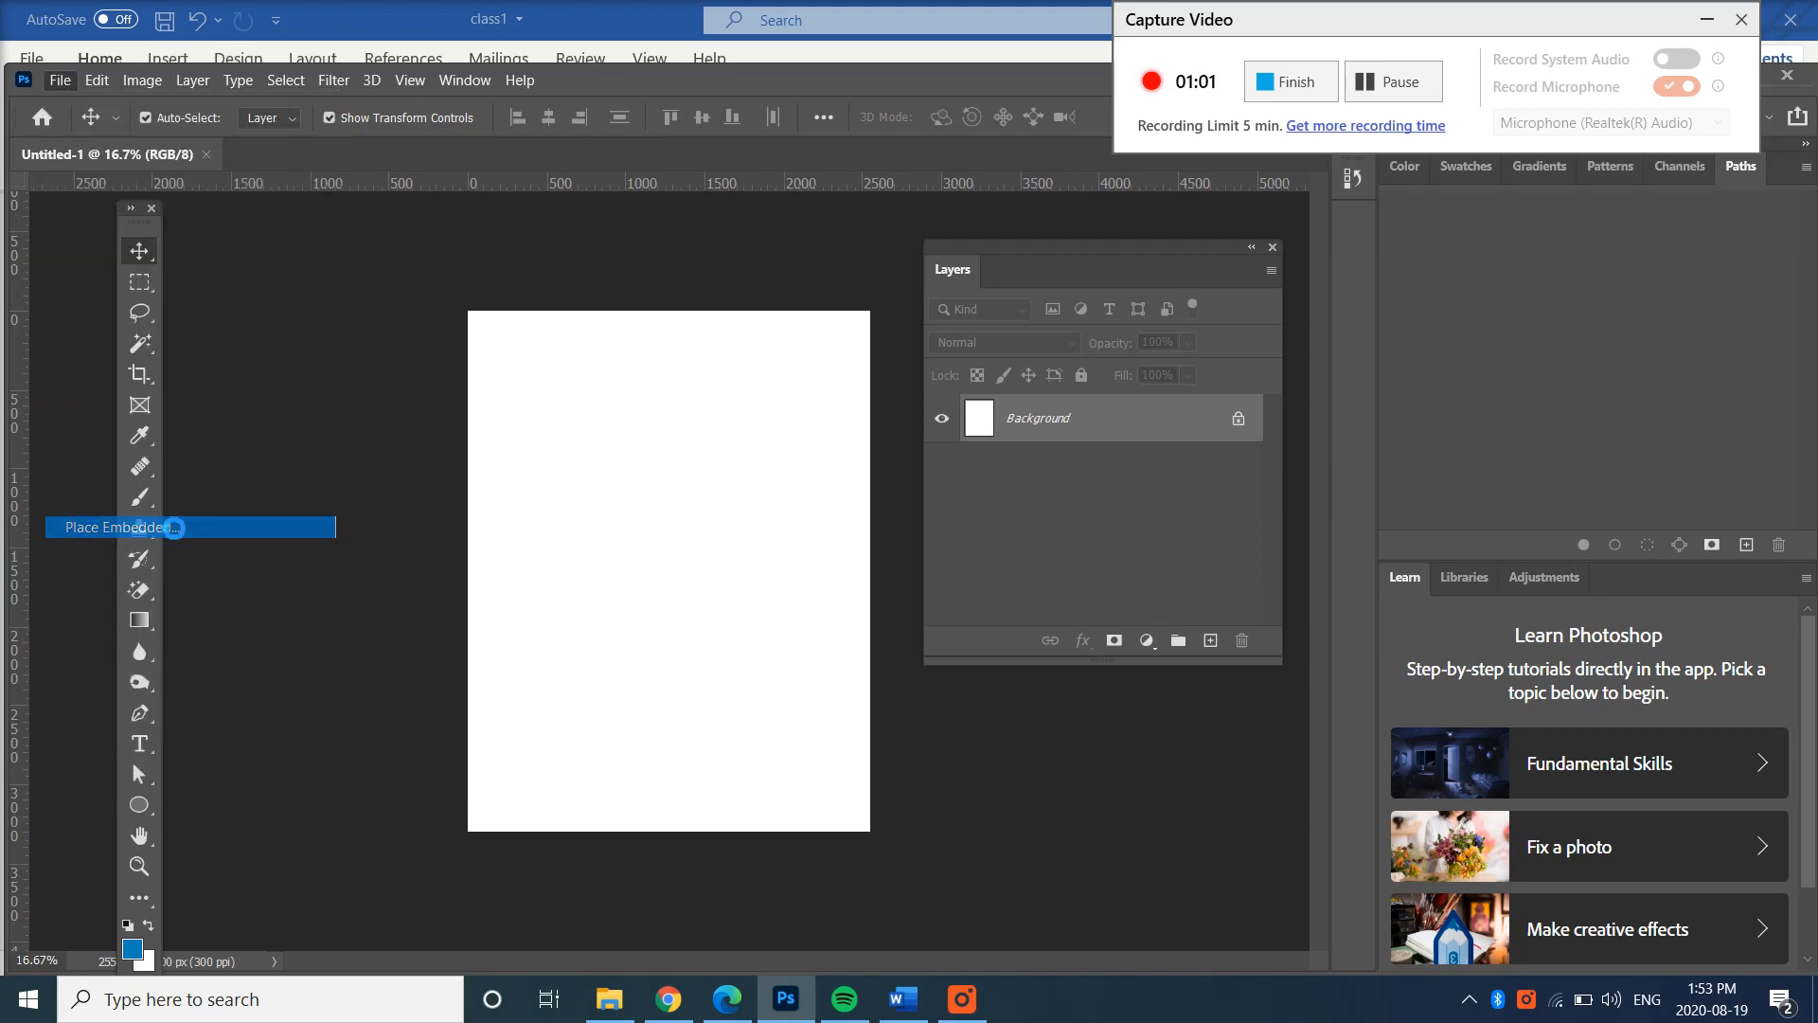
{"action": "left_click", "coordinate": [293, 284]}
{"action": "left_click", "coordinate": [729, 598]}
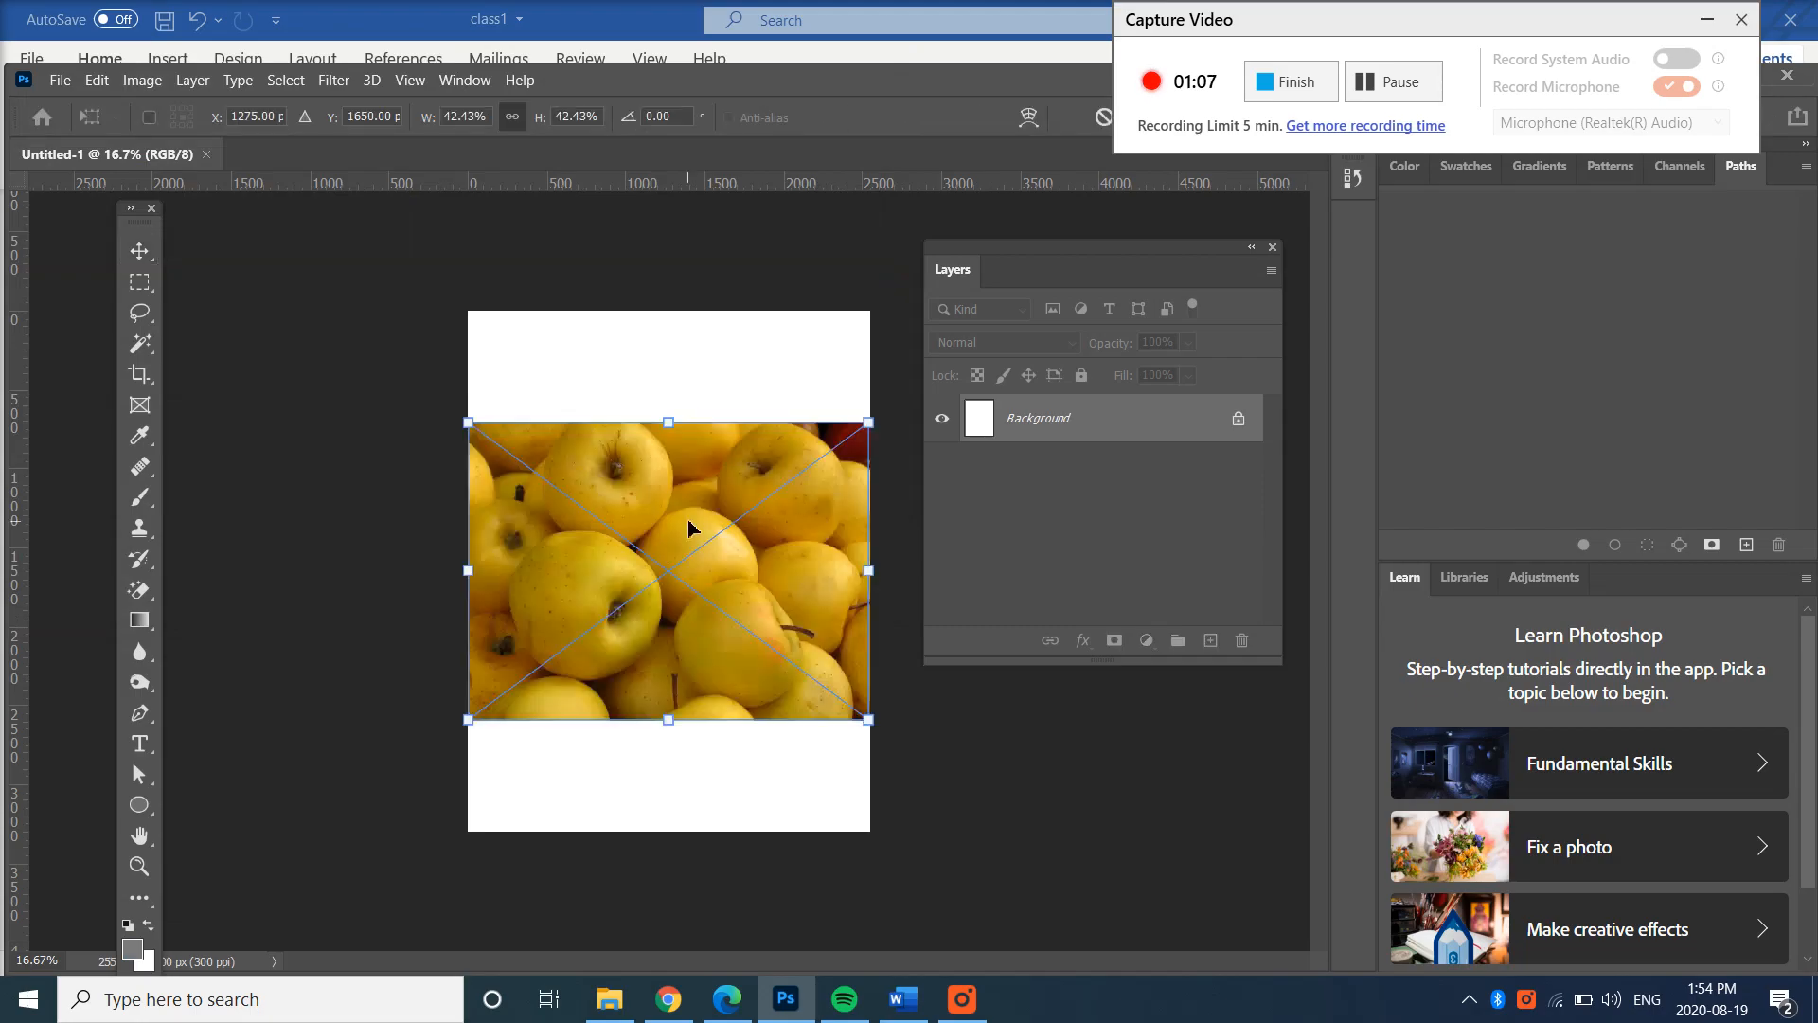
{"action": "key", "text": "Return"}
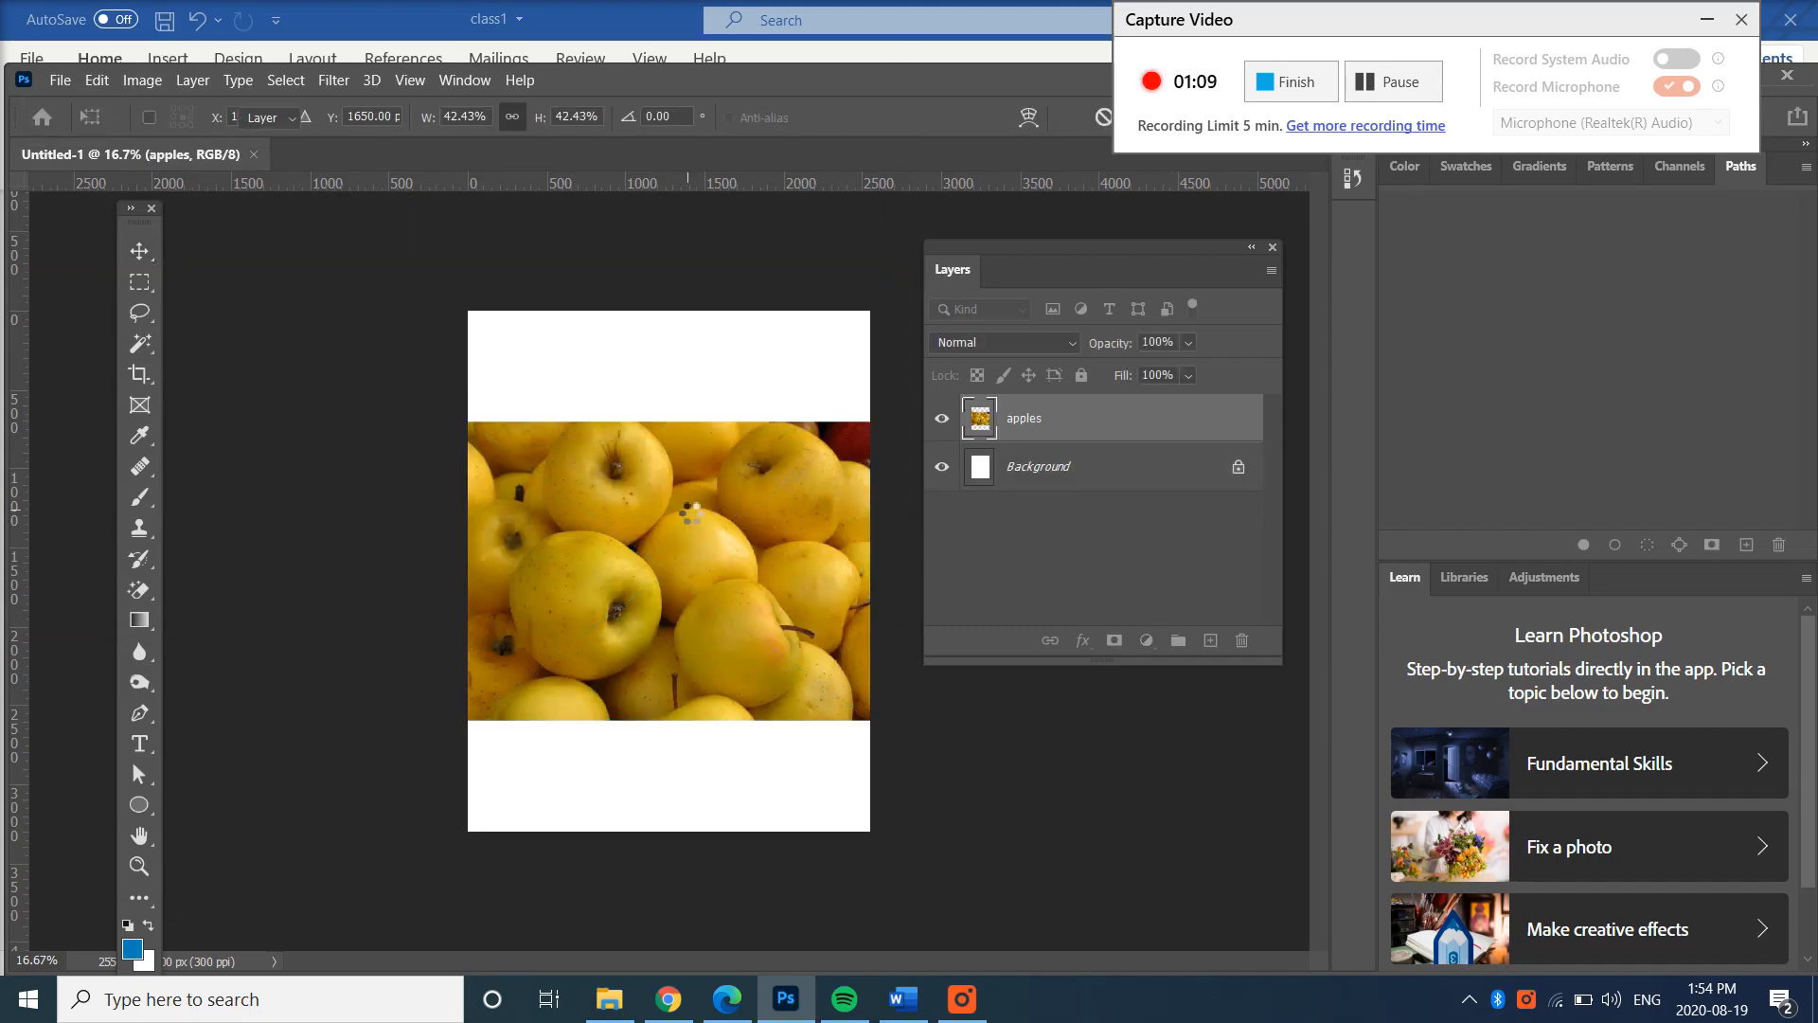
Step: Move the apples image up near the page's top edge and shift the Tools panel closer to the page
{"action": "left_click_drag", "start_coordinate": [688, 517], "coordinate": [696, 447]}
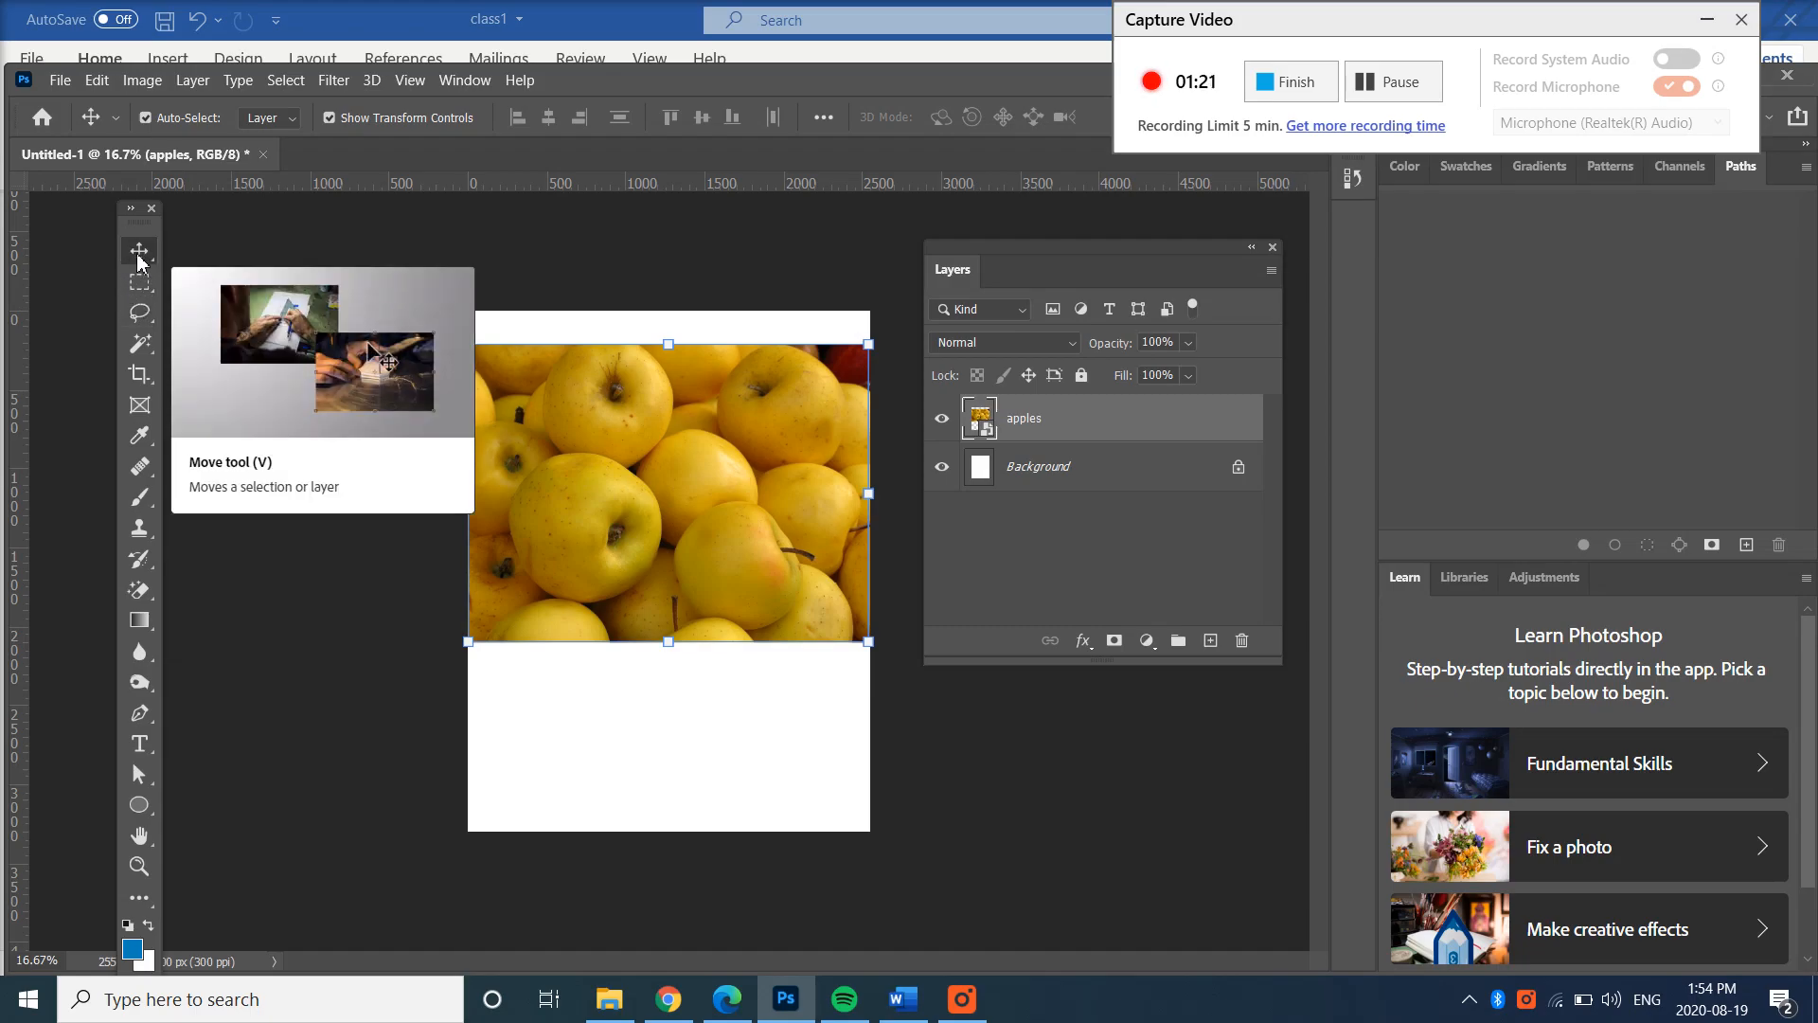
{"action": "left_click_drag", "start_coordinate": [136, 233], "coordinate": [231, 247]}
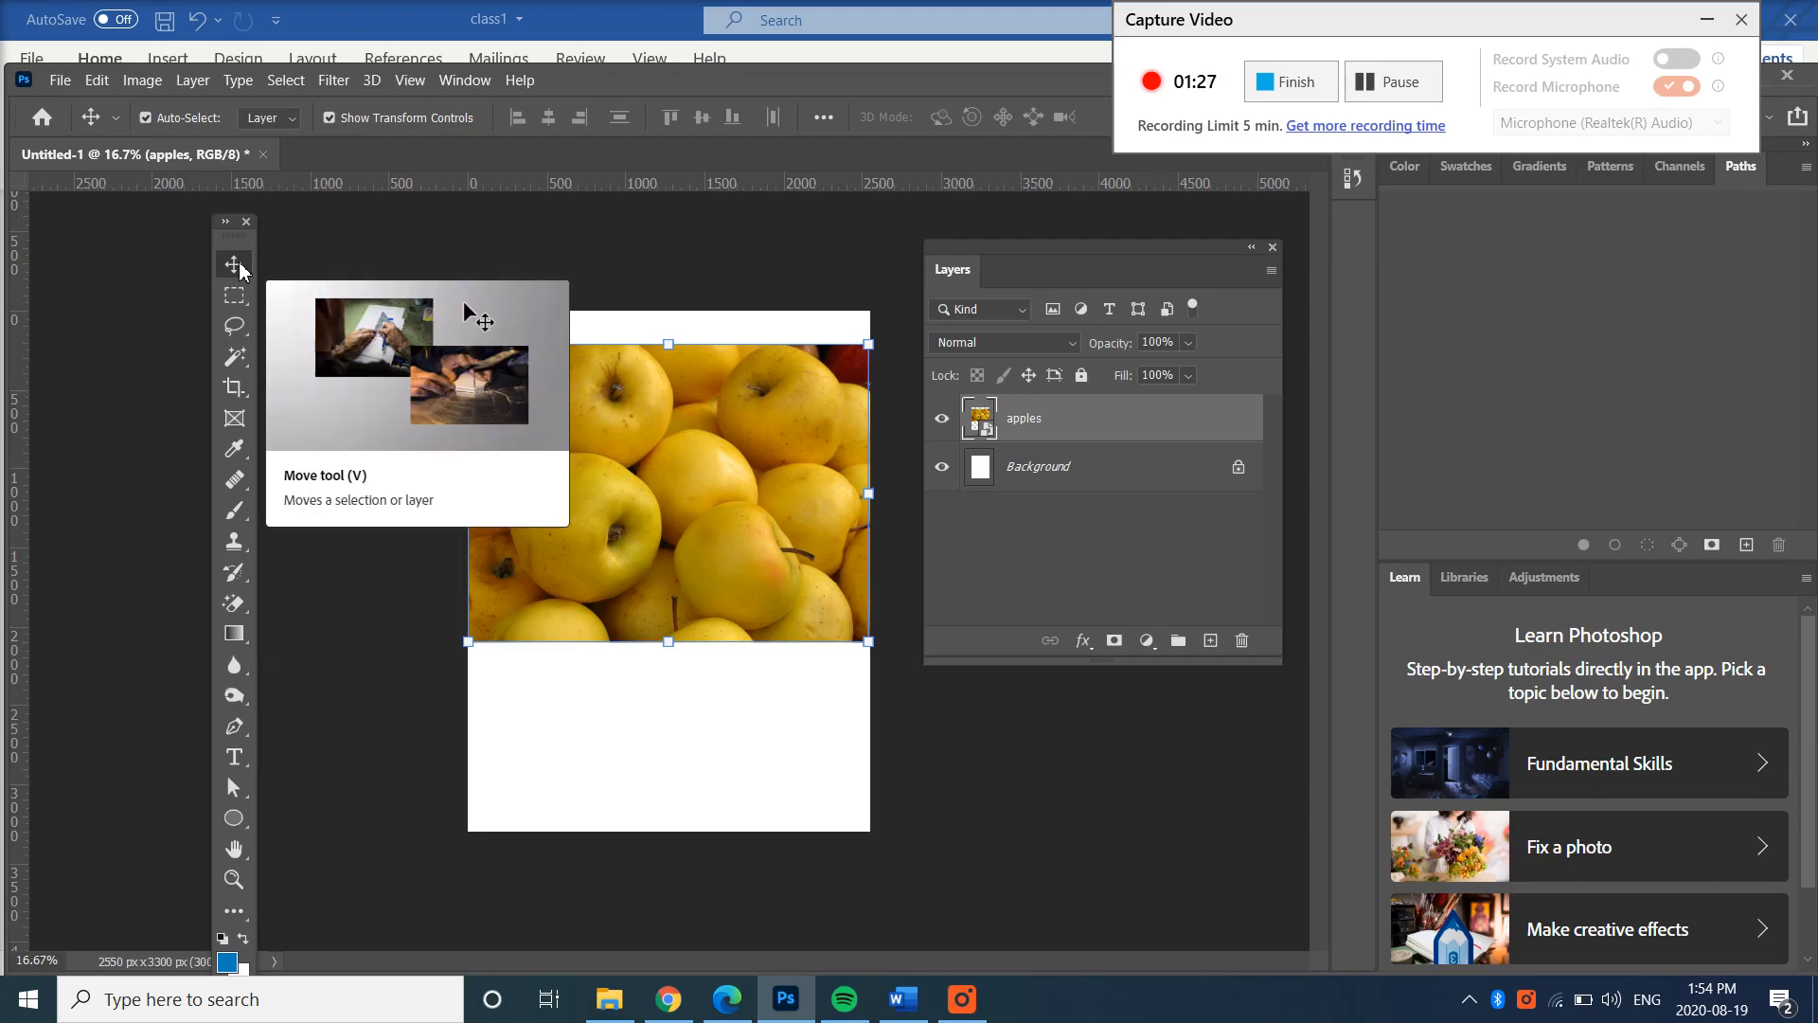
Step: Place the fruits image as an embedded layer and position it over the lower edge of the apples image
{"action": "left_click", "coordinate": [59, 83]}
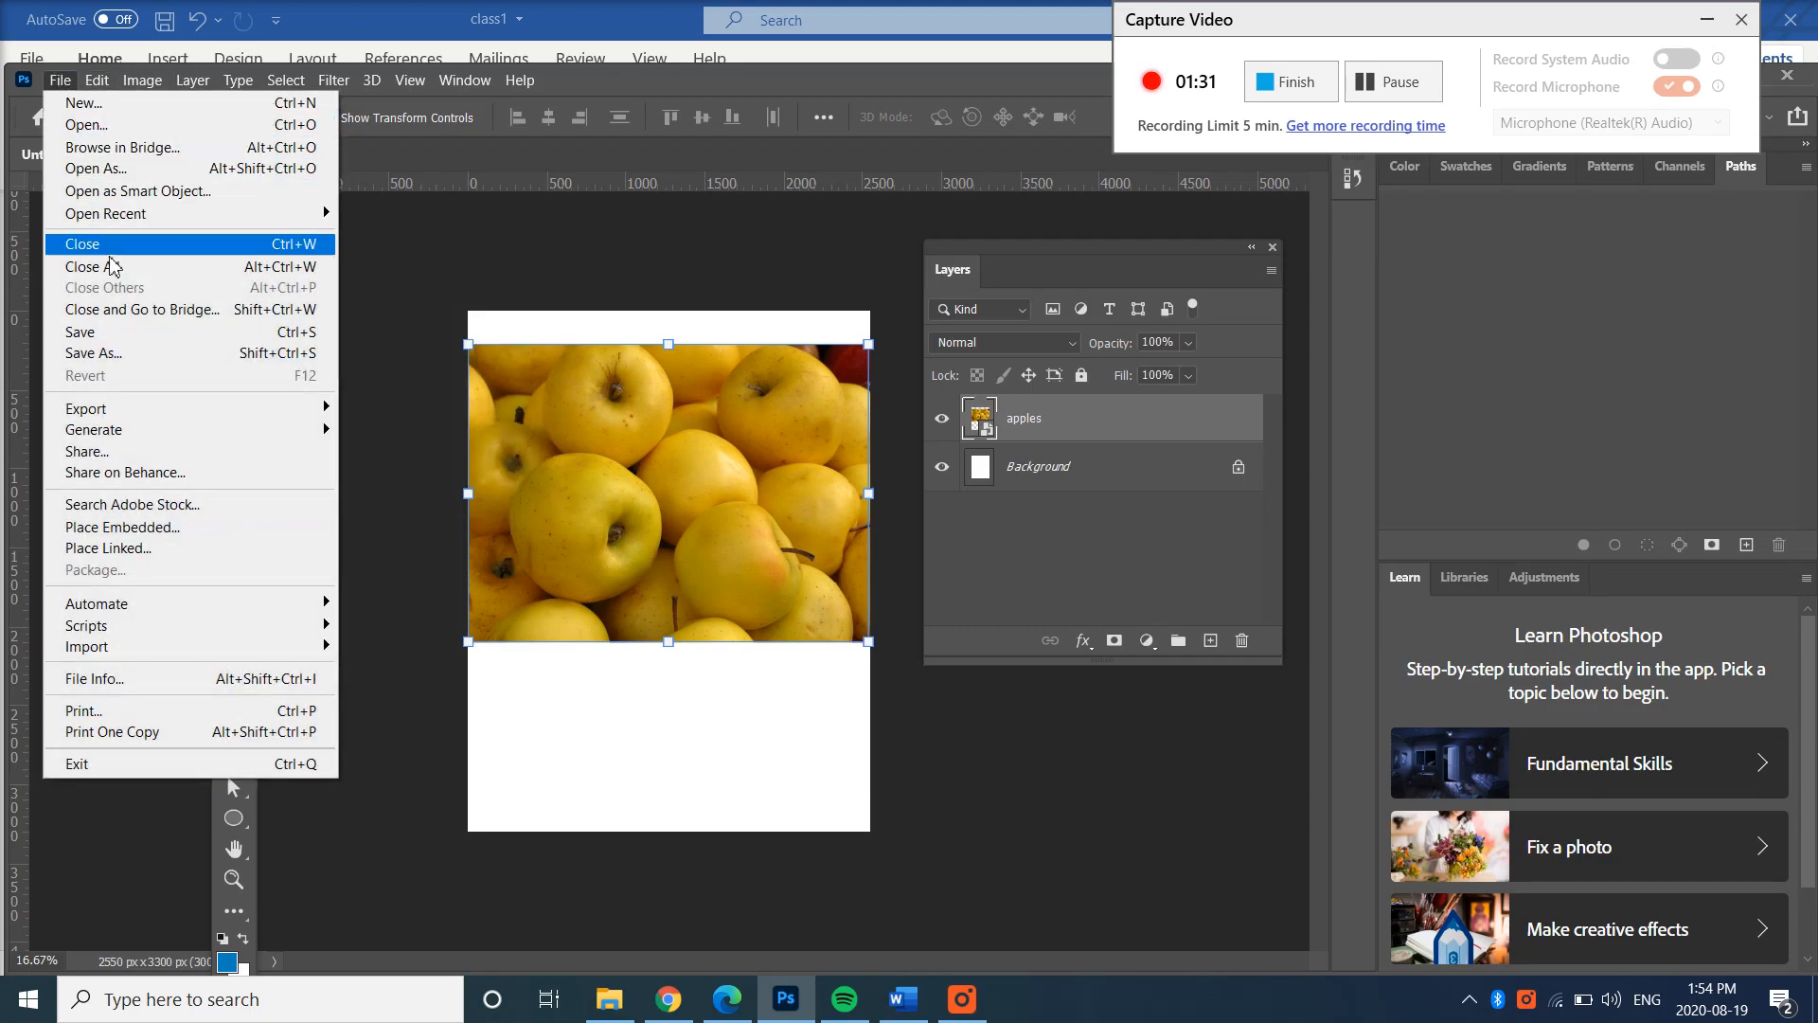
{"action": "left_click", "coordinate": [151, 531]}
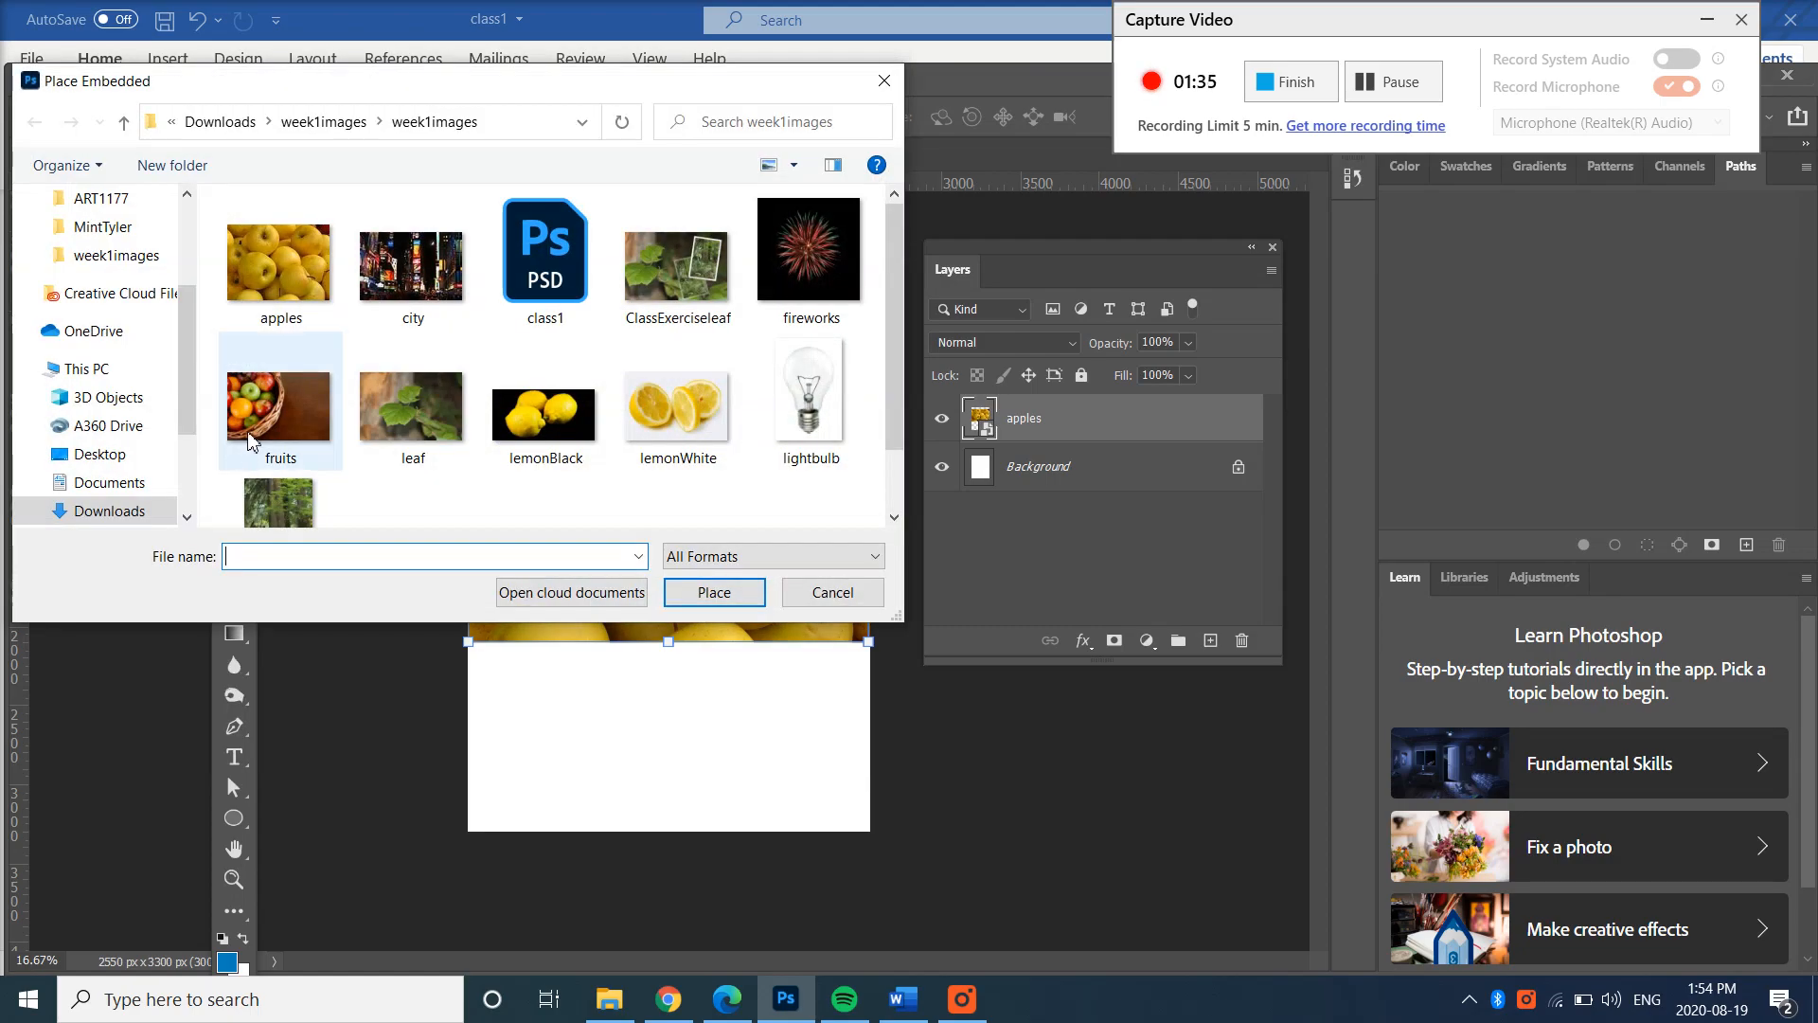
{"action": "left_click", "coordinate": [251, 441]}
{"action": "left_click", "coordinate": [712, 592]}
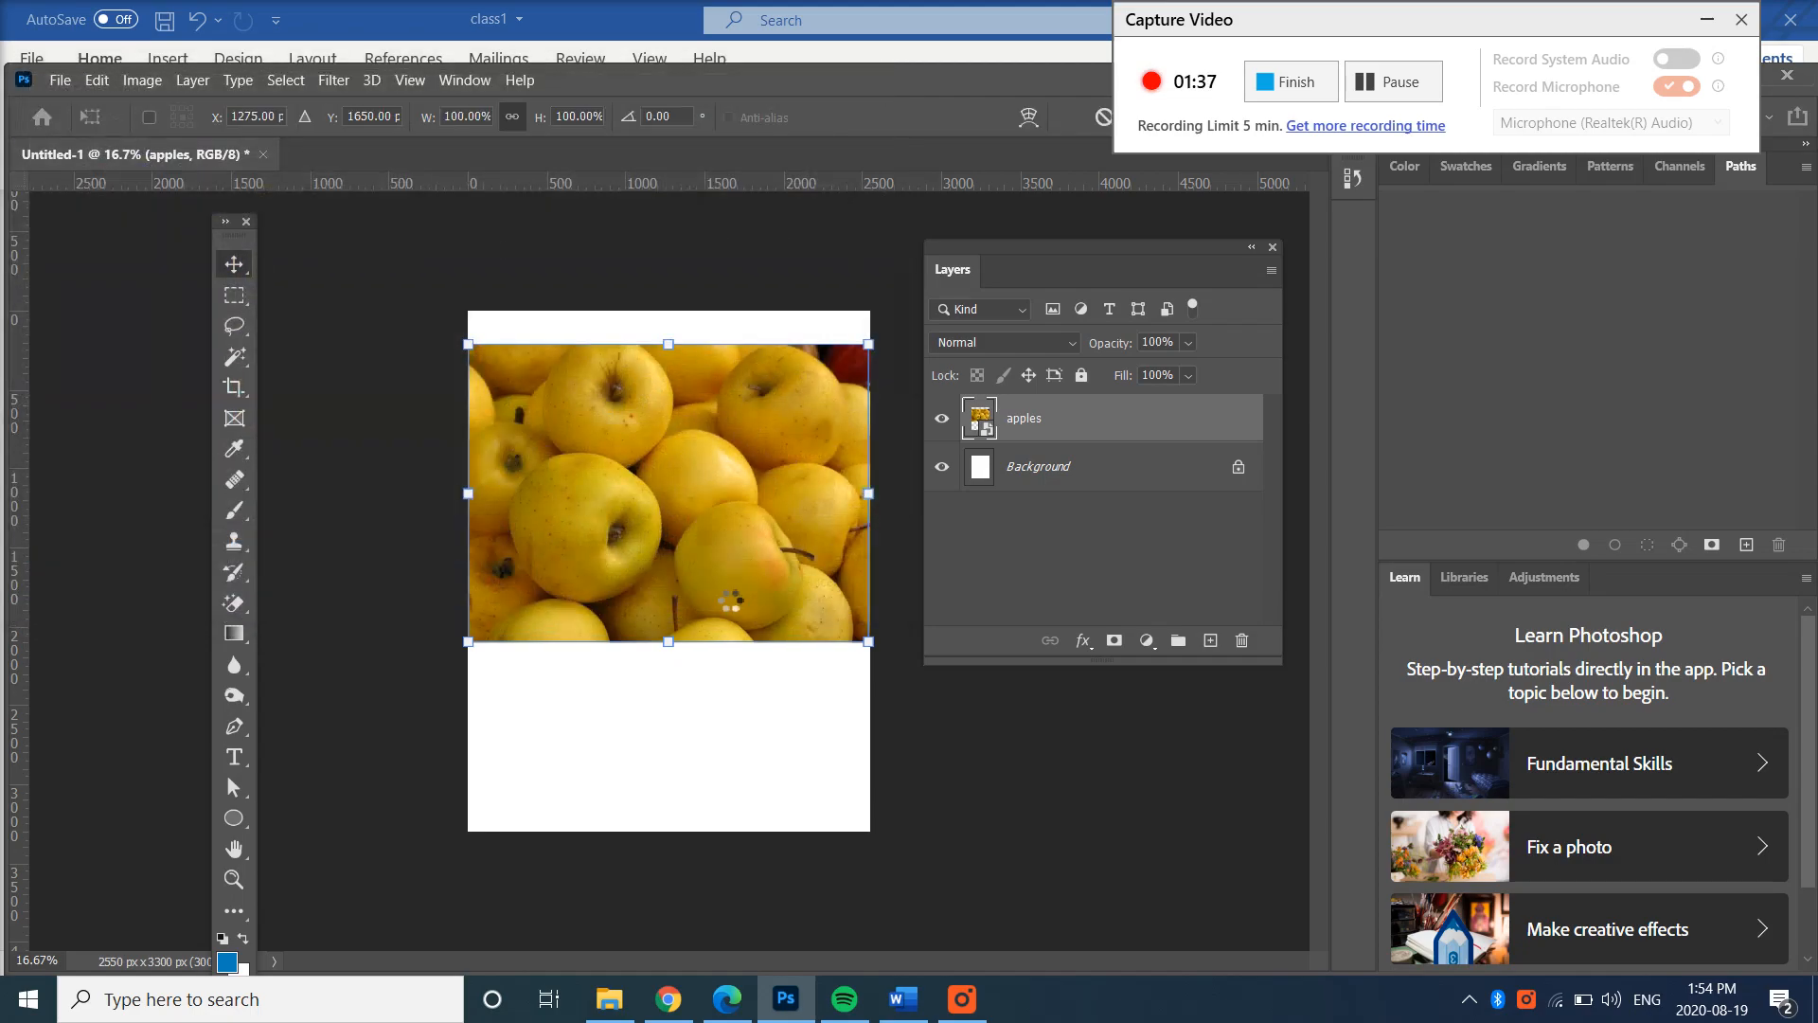
{"action": "mouse_move", "coordinate": [727, 604]}
{"action": "left_mouse_down"}
{"action": "mouse_move", "coordinate": [731, 653]}
{"action": "mouse_move", "coordinate": [734, 638]}
{"action": "left_mouse_up"}
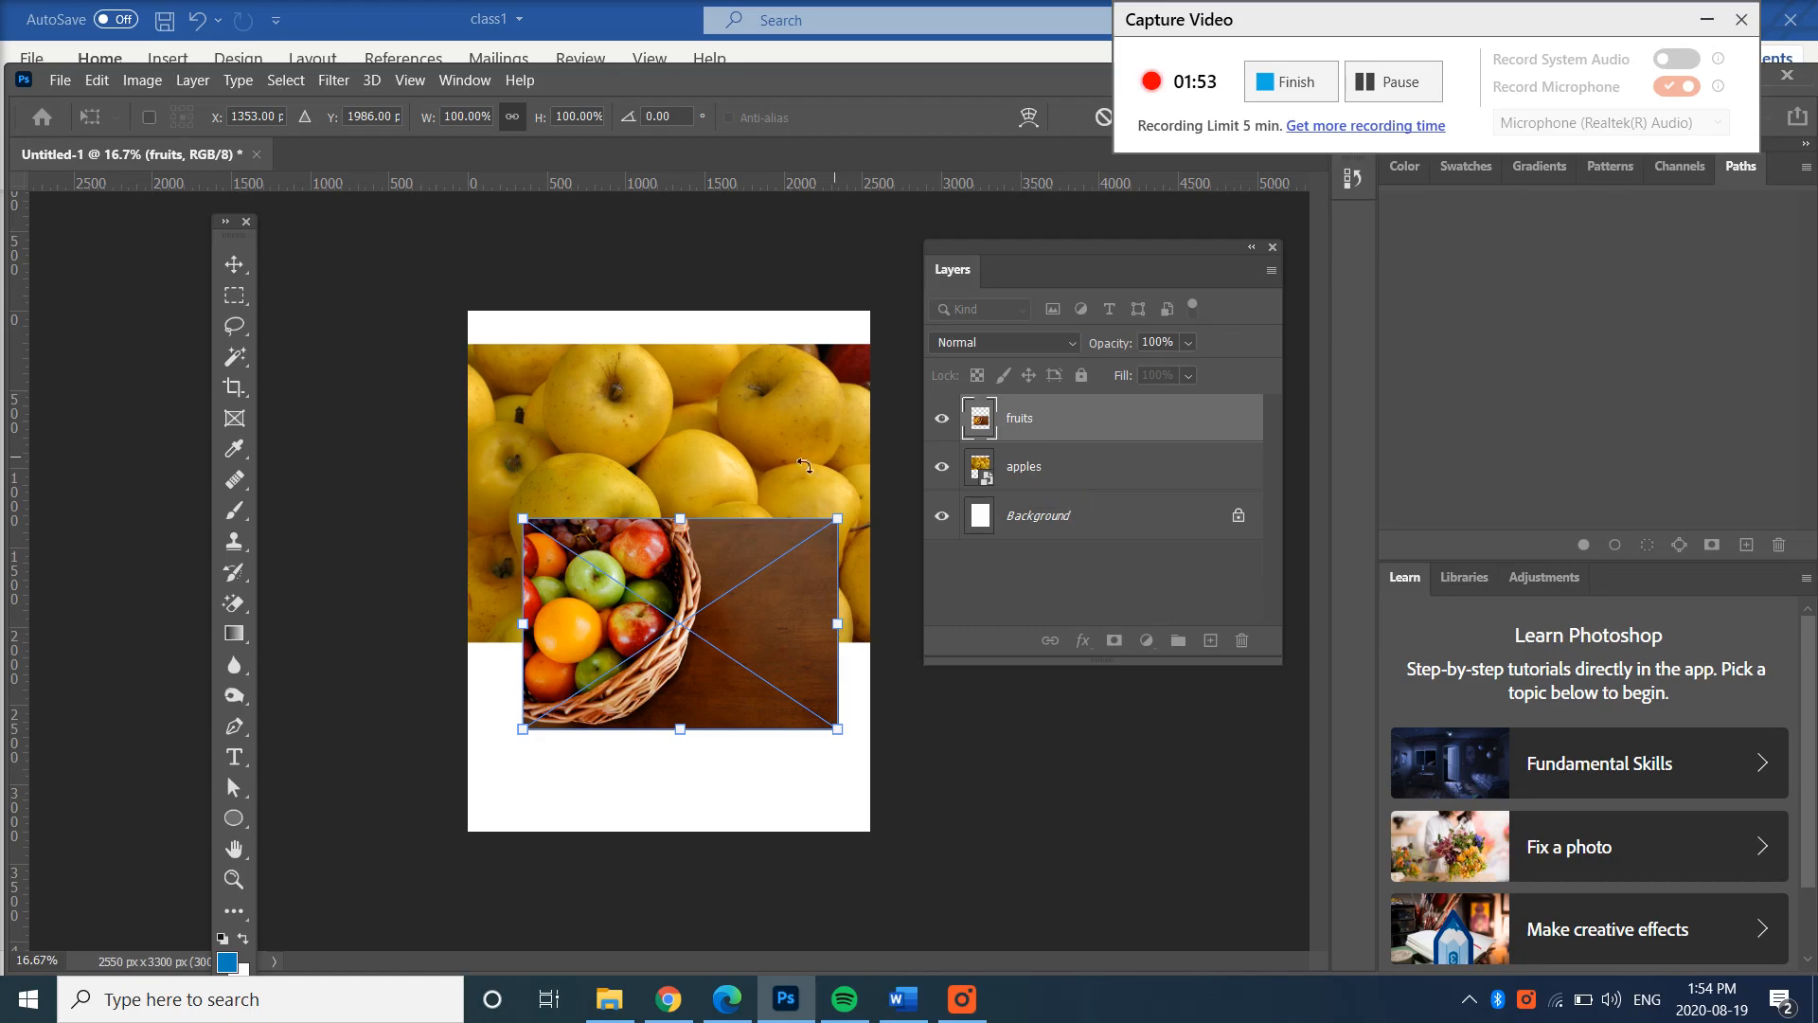
{"action": "key", "text": "Return"}
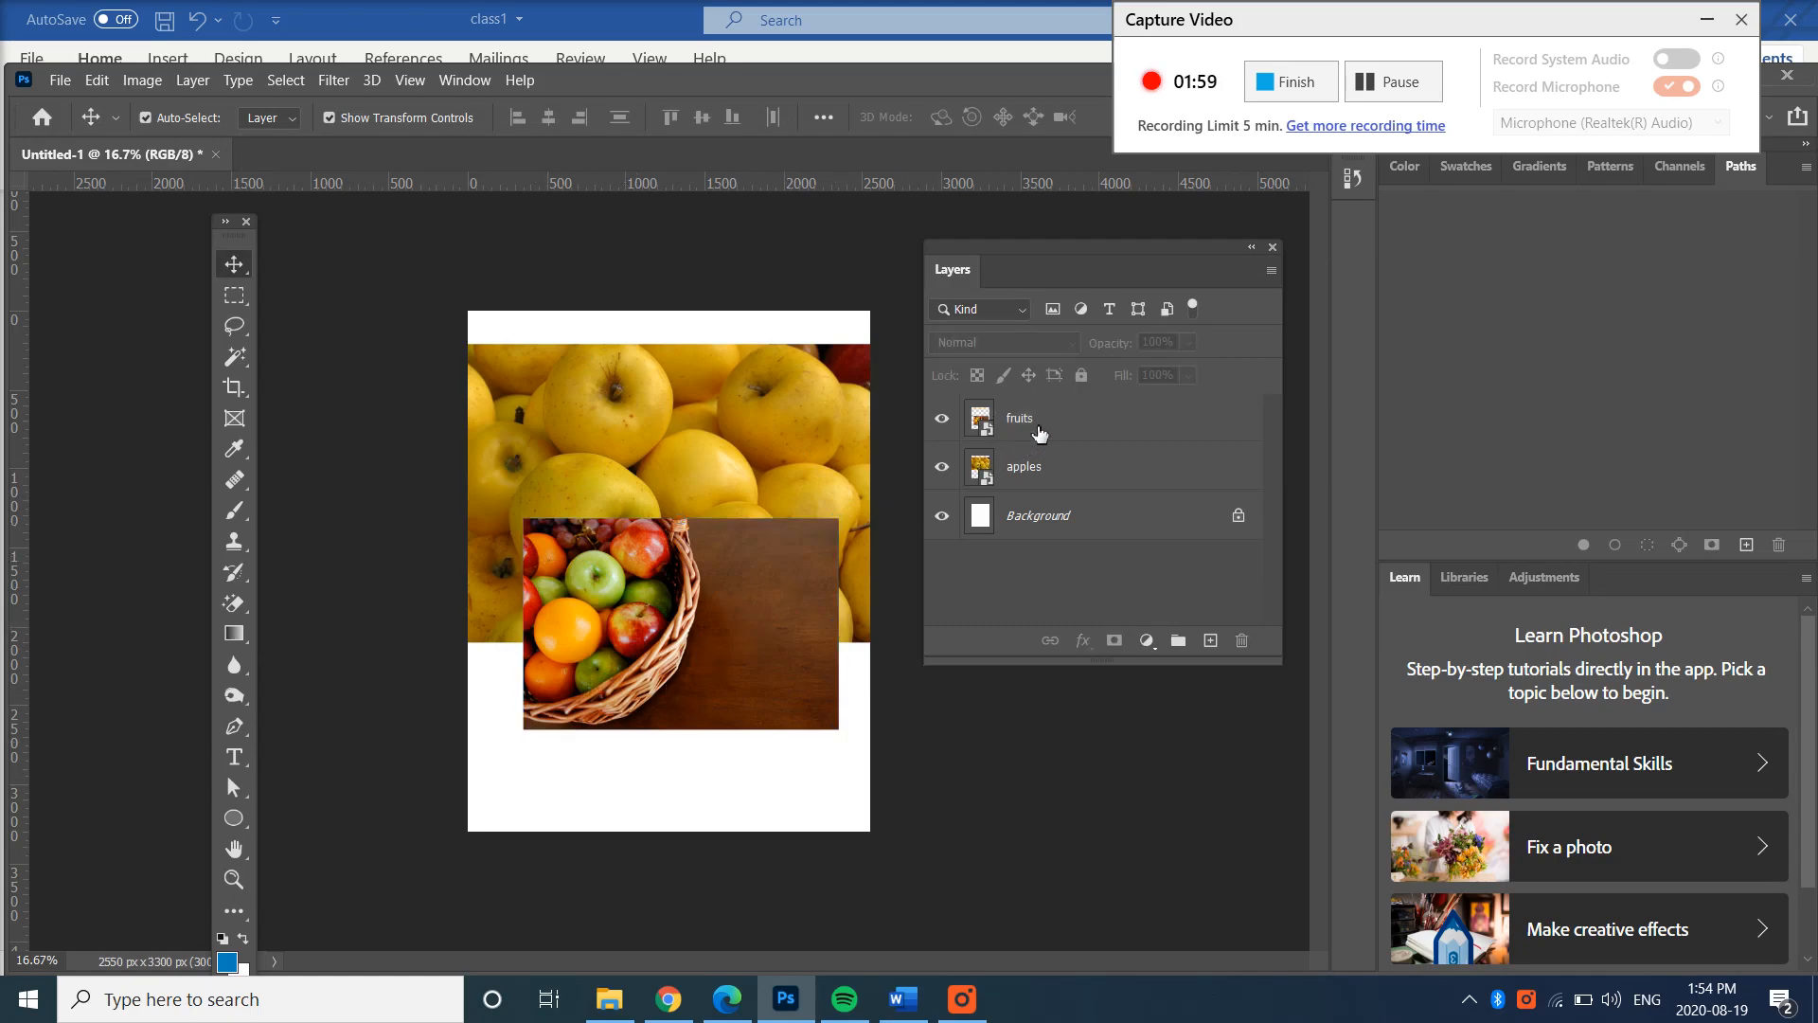
{"action": "mouse_move", "coordinate": [769, 601]}
{"action": "left_mouse_down"}
{"action": "mouse_move", "coordinate": [751, 572]}
{"action": "mouse_move", "coordinate": [758, 467]}
{"action": "mouse_move", "coordinate": [757, 601]}
{"action": "left_mouse_up"}
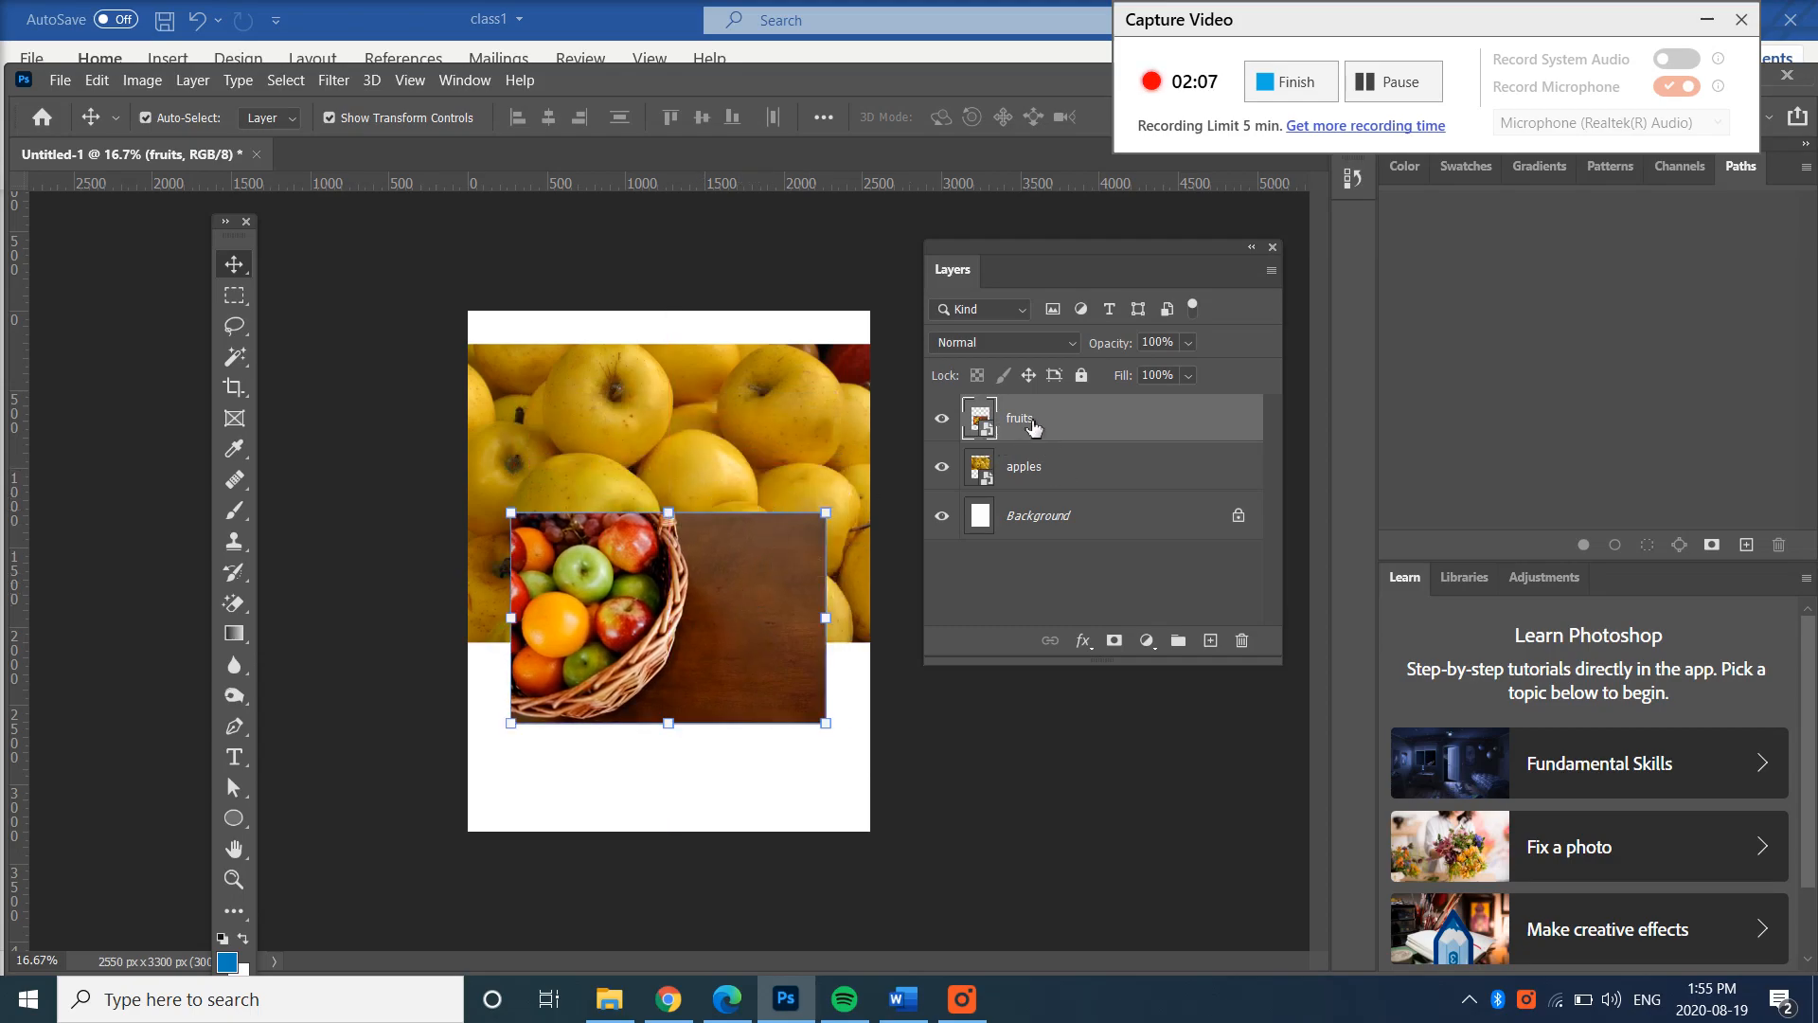
Step: Reorder the fruits layer below the apples layer and return it above, deselecting it after each change
{"action": "left_click_drag", "start_coordinate": [1033, 427], "coordinate": [1045, 495]}
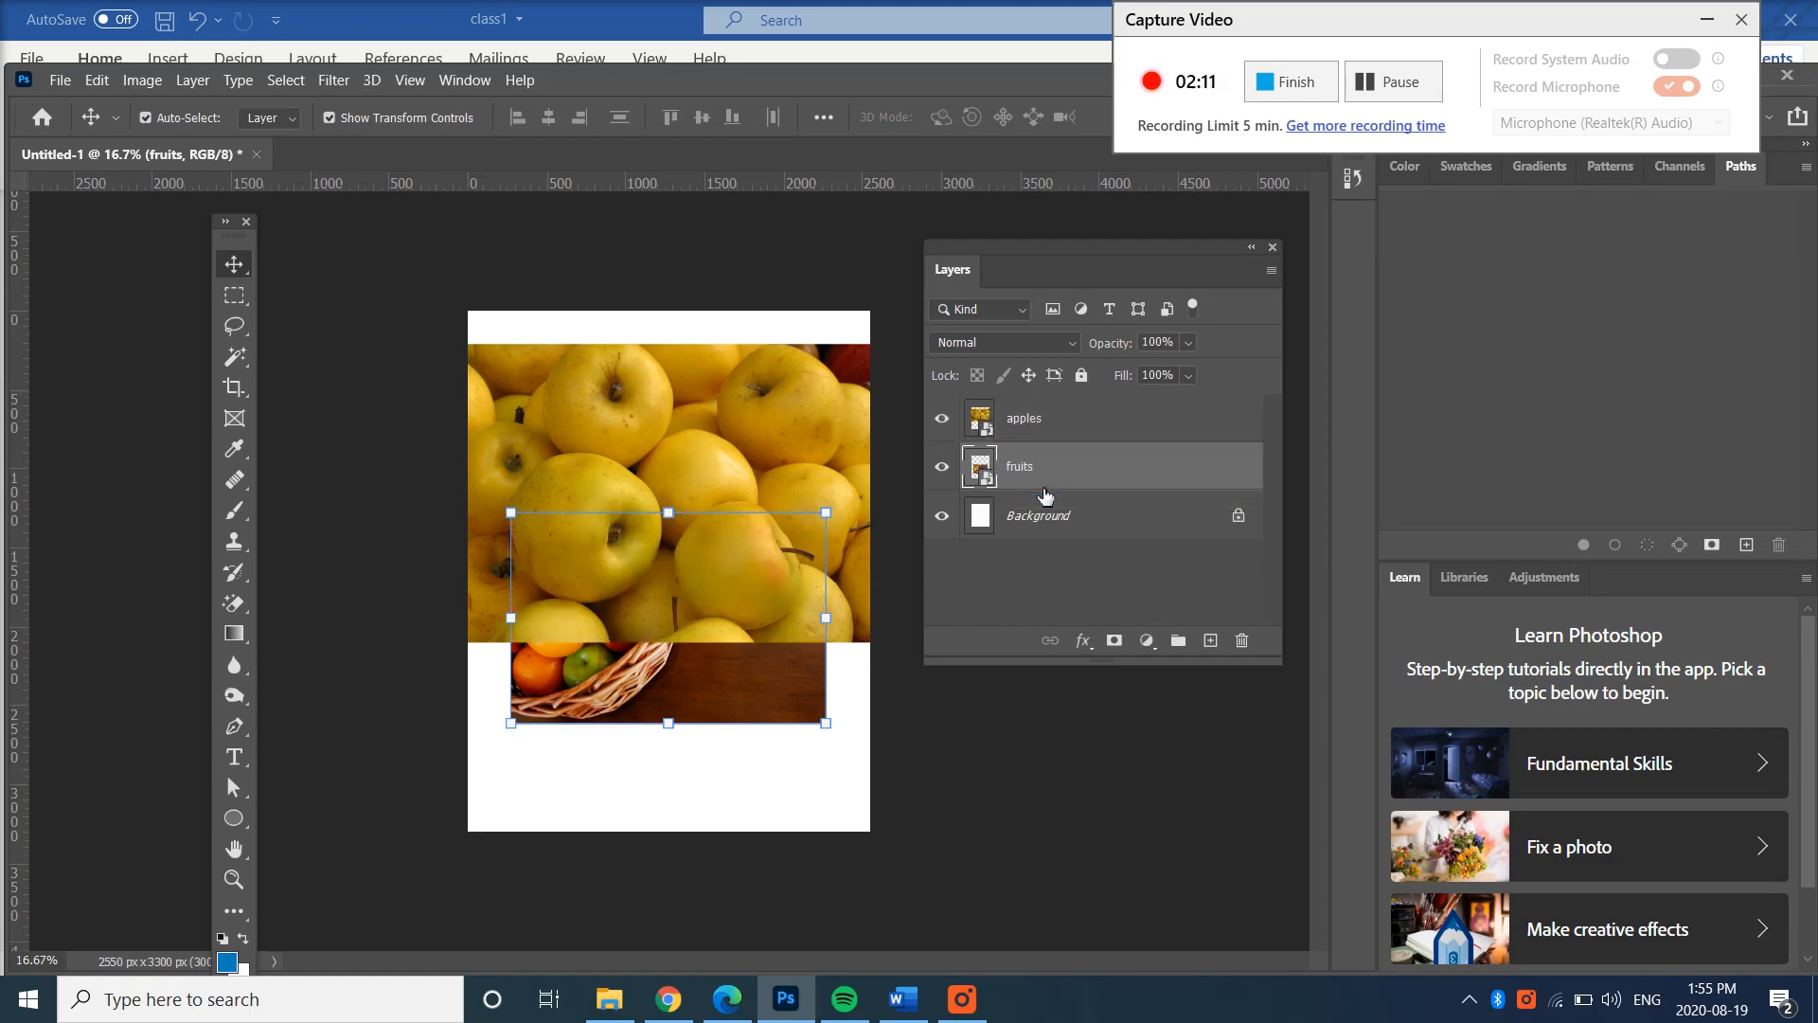
{"action": "left_click", "coordinate": [799, 780]}
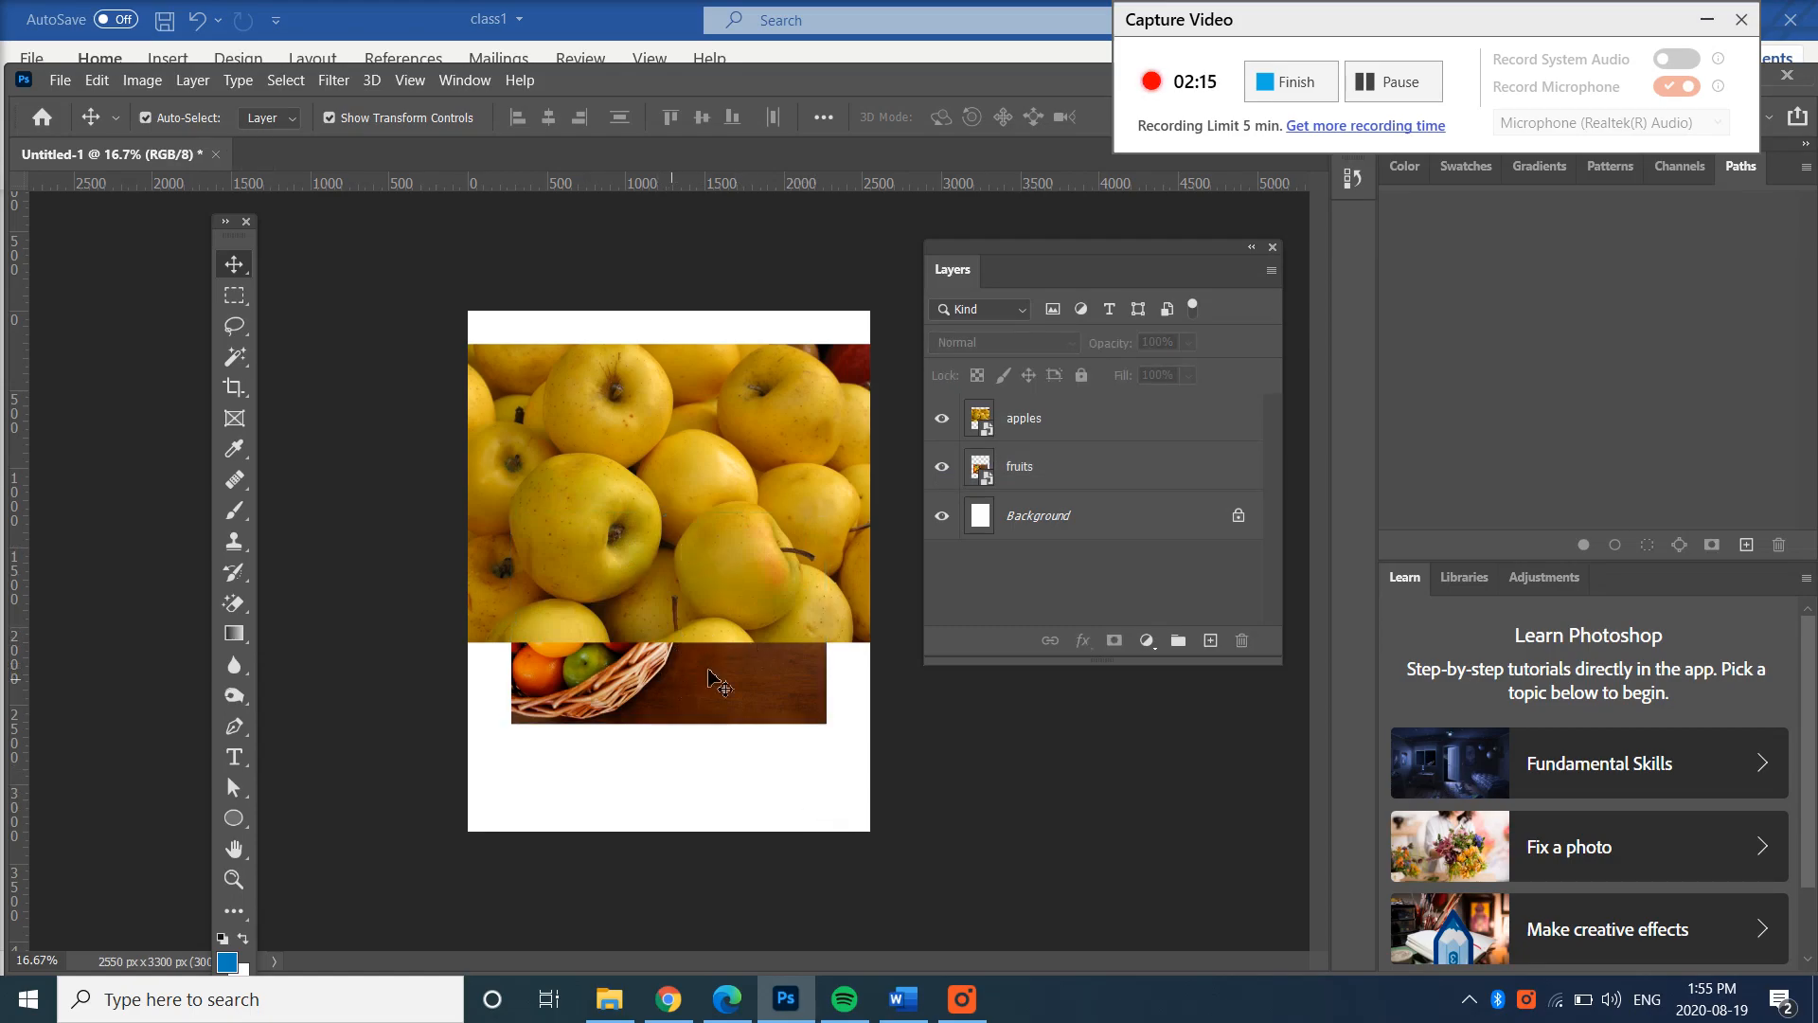
{"action": "left_click_drag", "start_coordinate": [1039, 466], "coordinate": [1049, 409]}
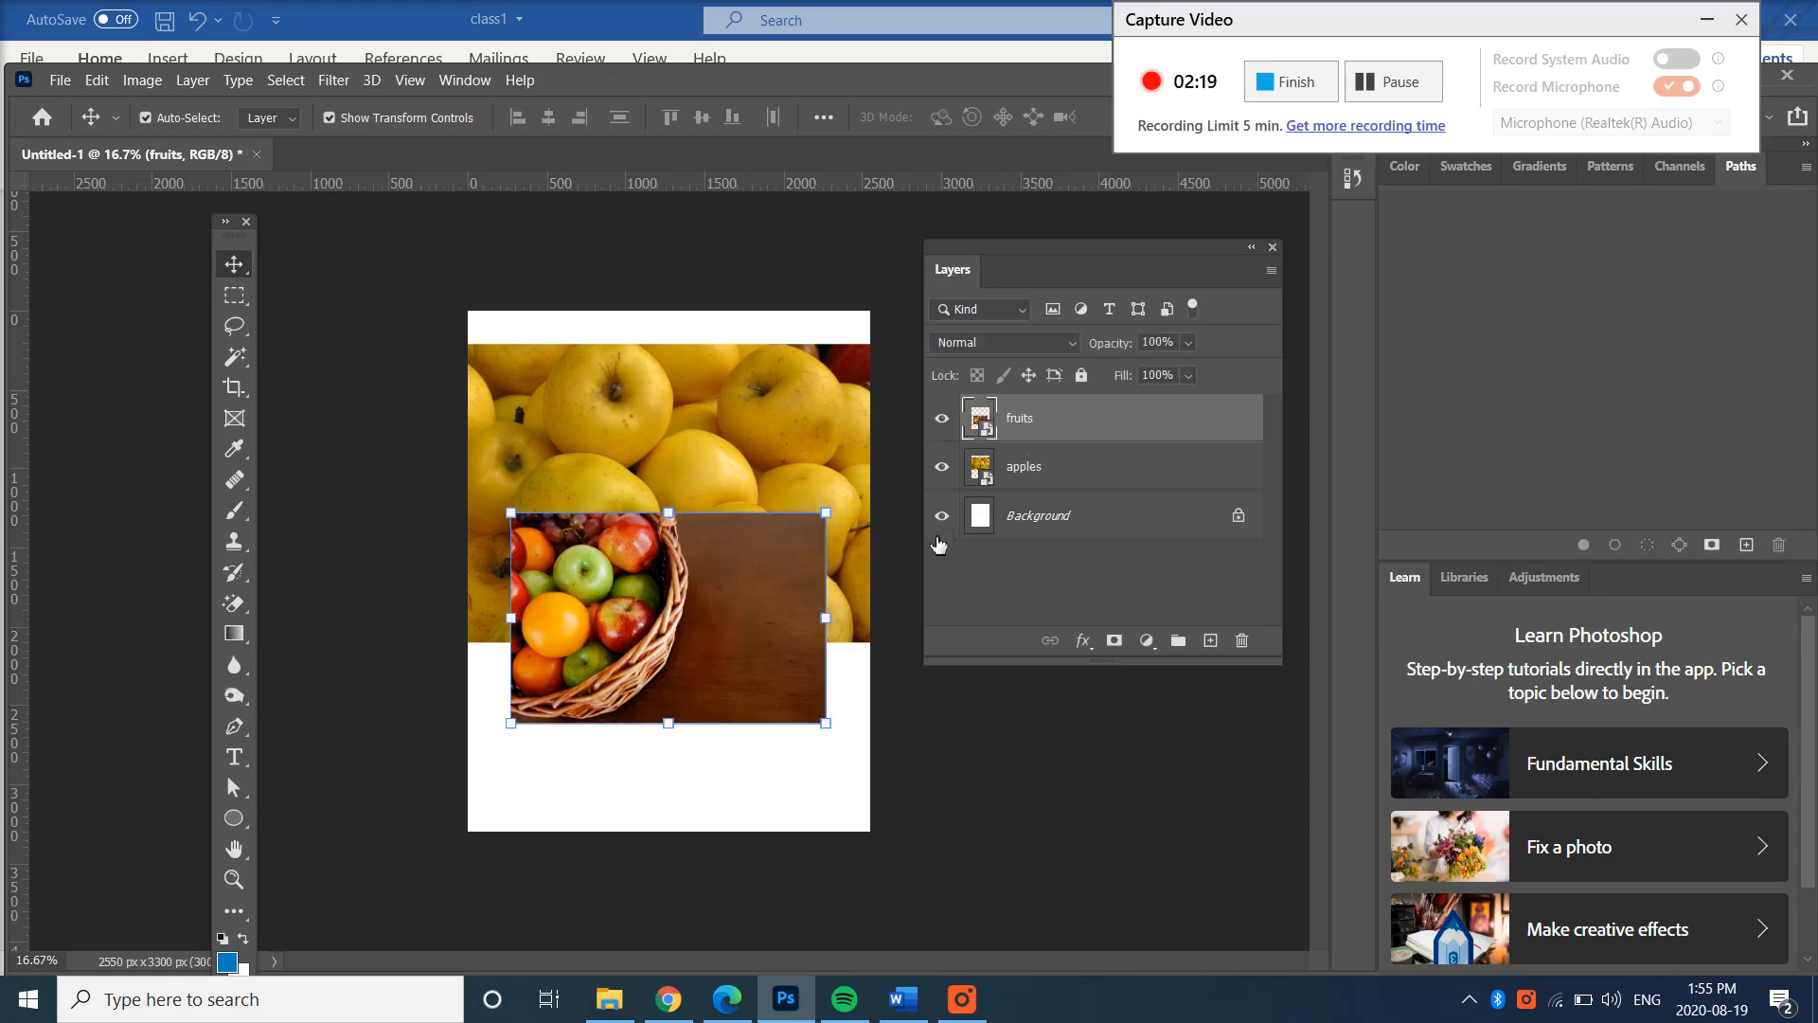
{"action": "left_click", "coordinate": [947, 581]}
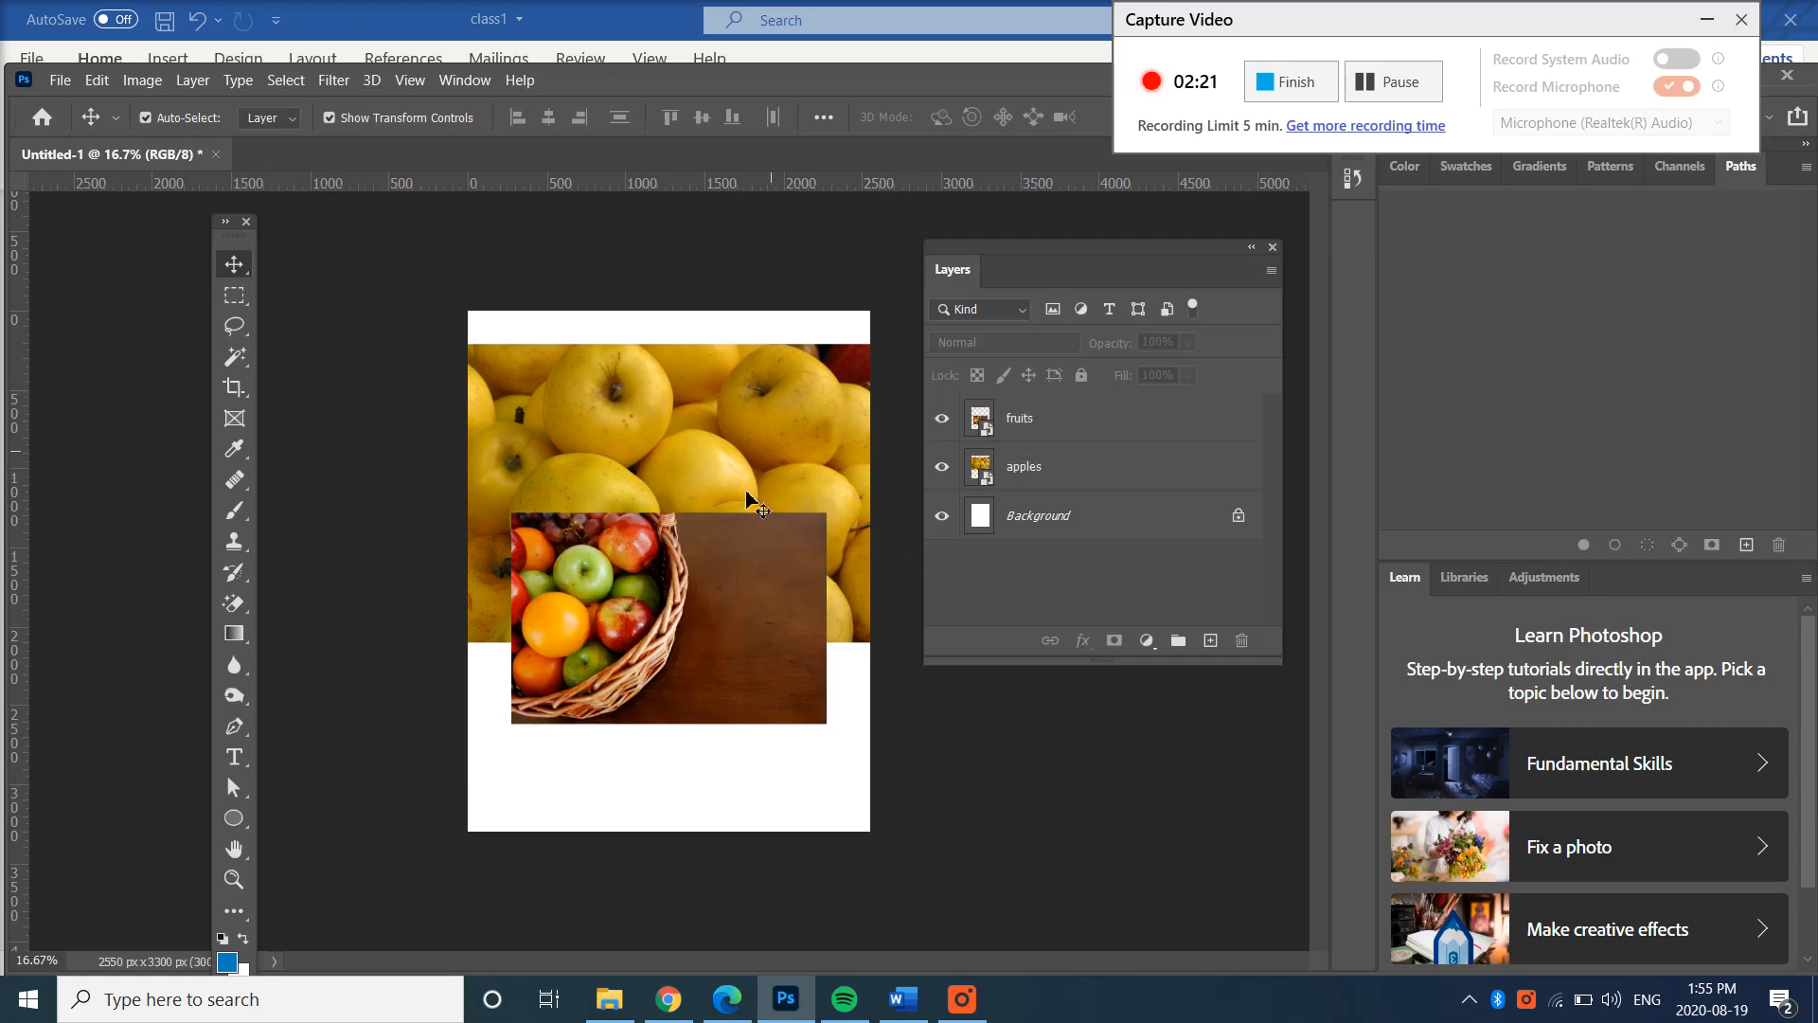
Step: Select the fruits image and toggle its layer's visibility off and back on
{"action": "left_click", "coordinate": [742, 565]}
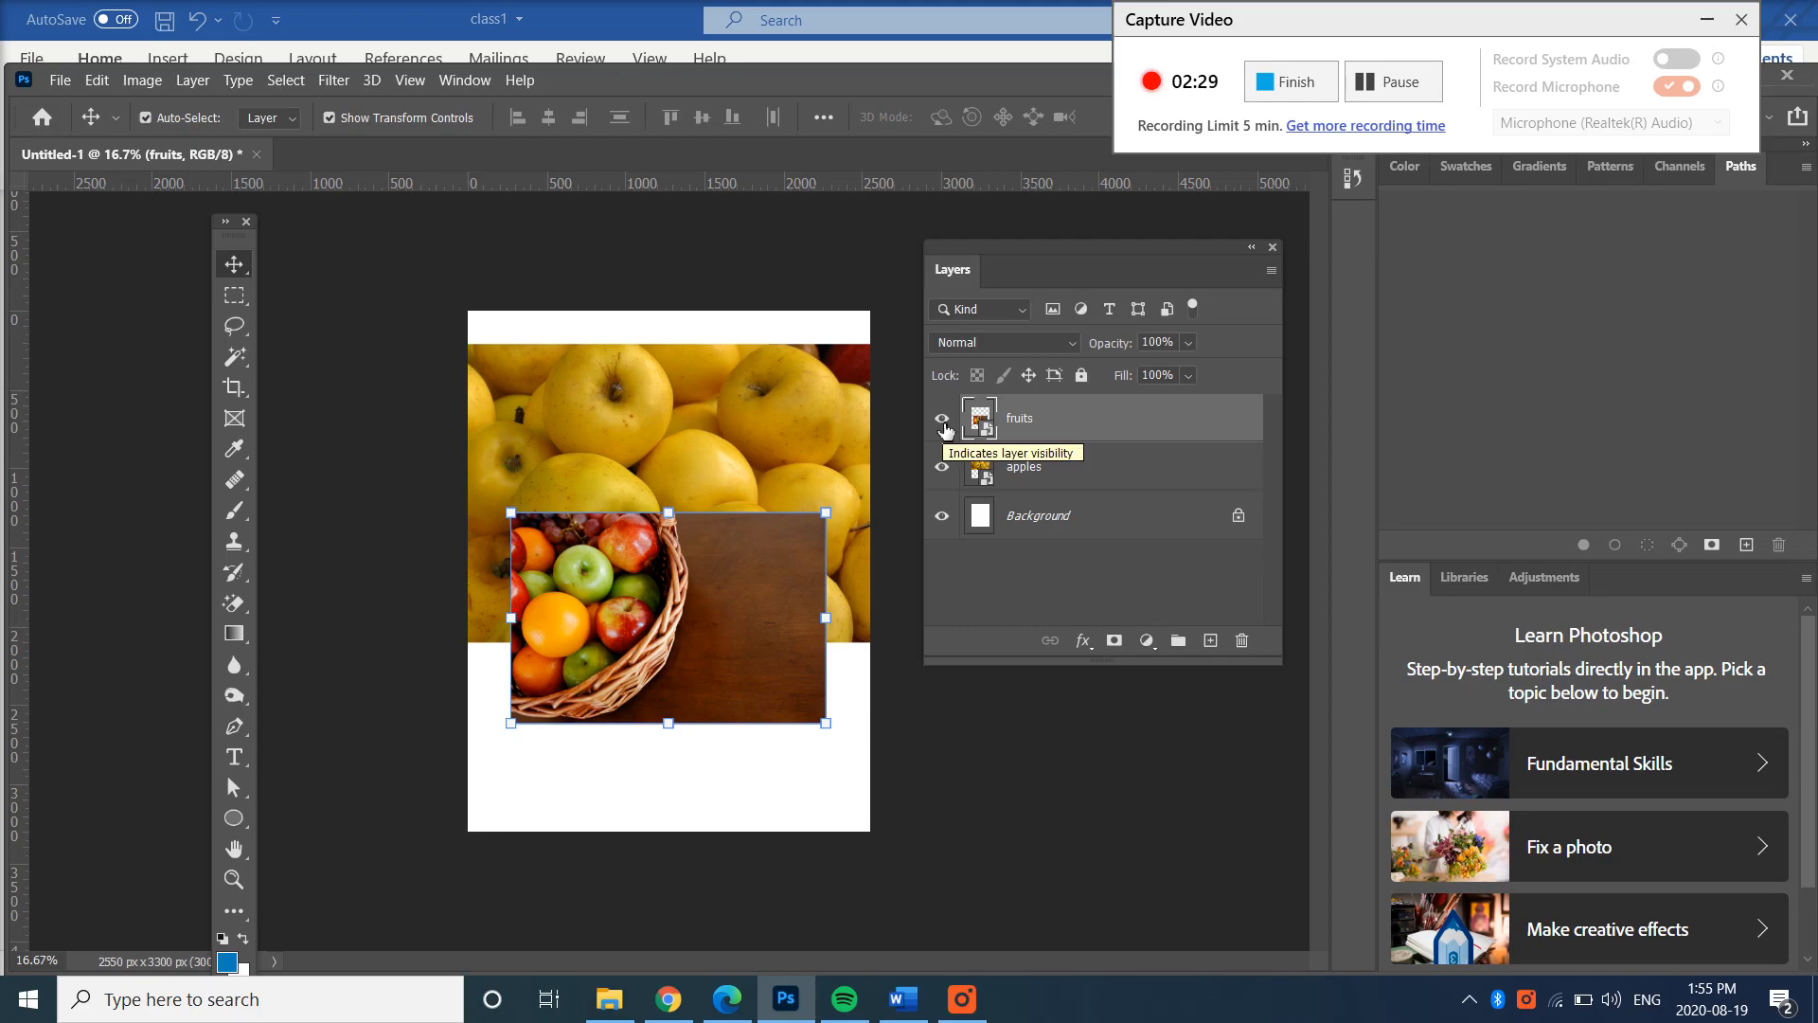
{"action": "left_click", "coordinate": [942, 420]}
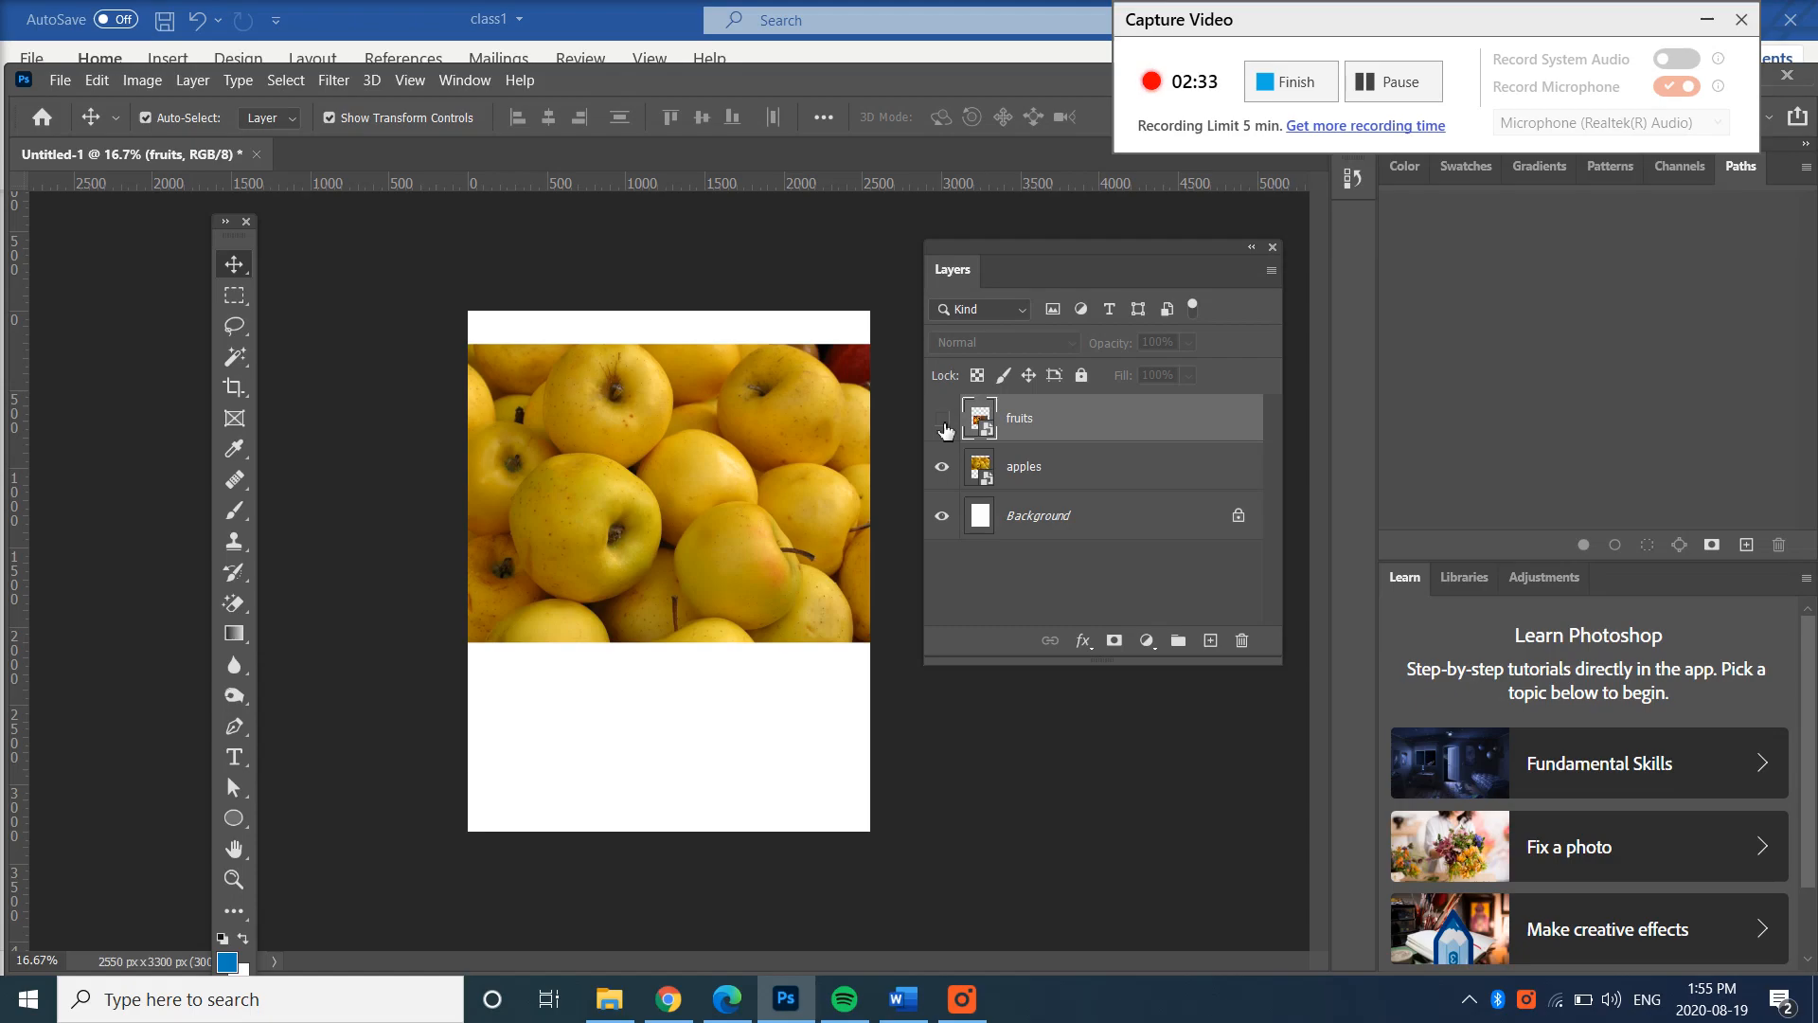
{"action": "left_click", "coordinate": [943, 421]}
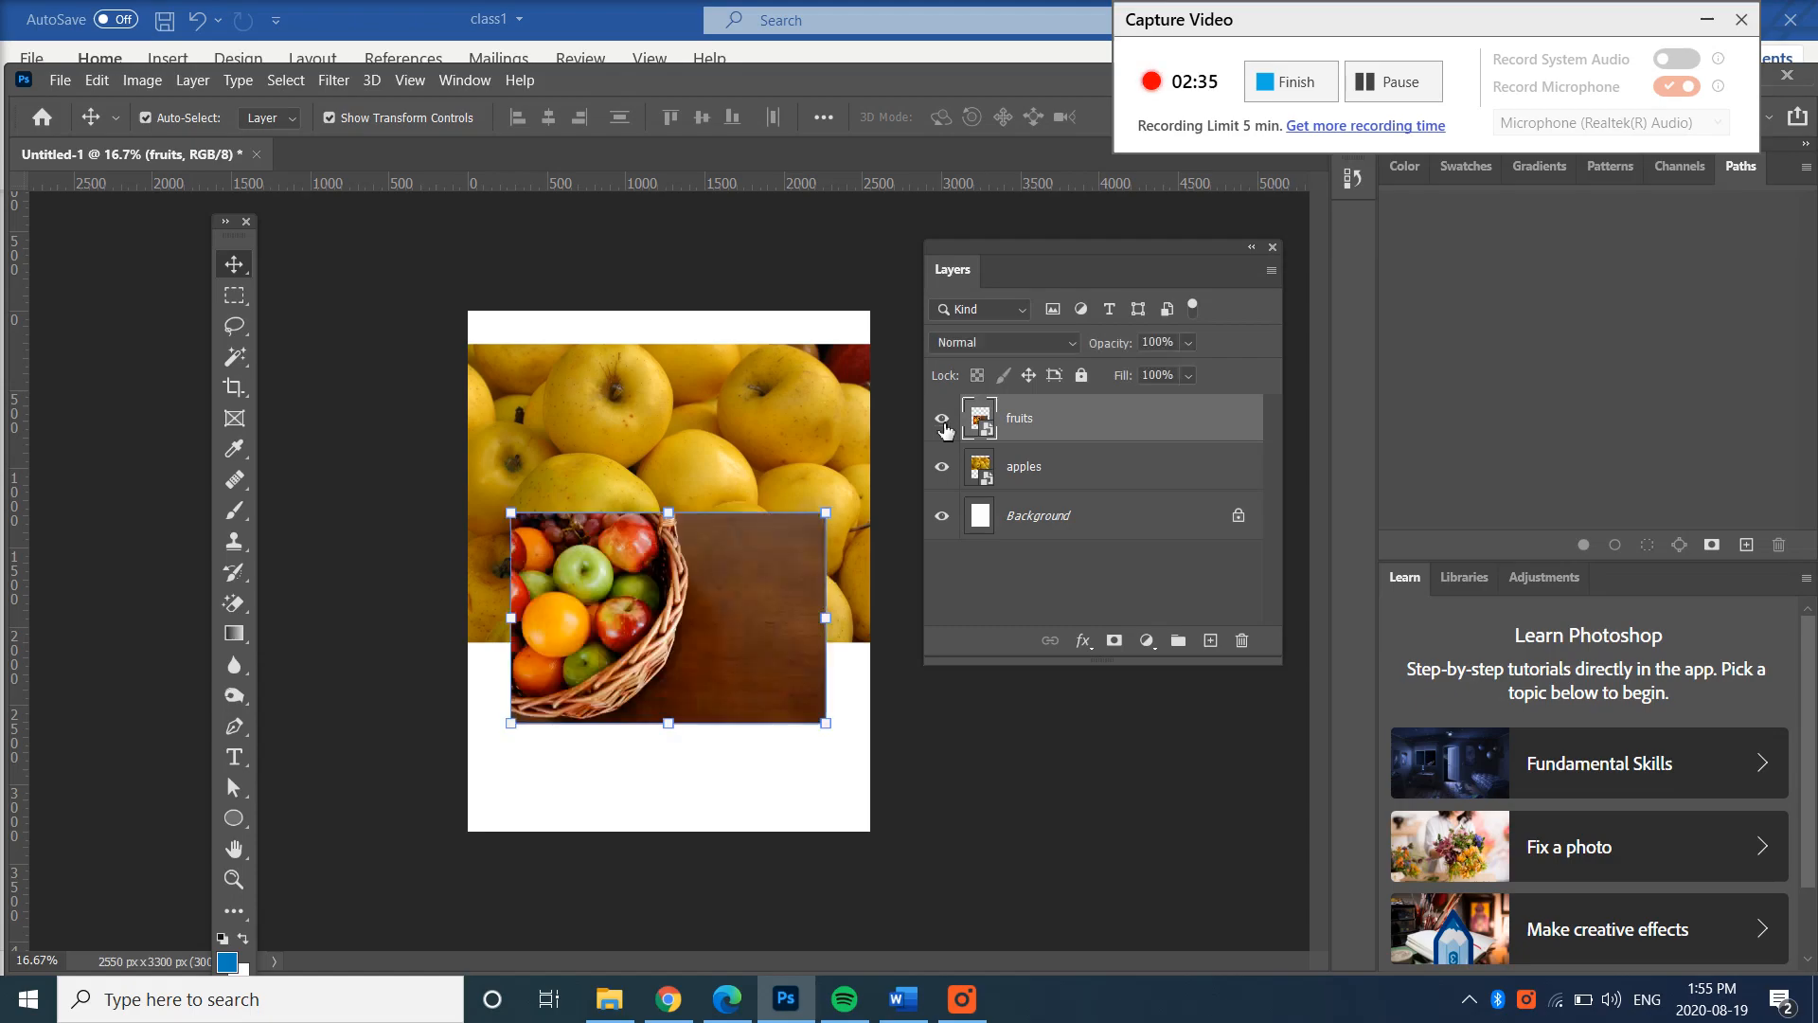
{"action": "left_click", "coordinate": [942, 420]}
{"action": "left_click", "coordinate": [942, 420]}
Step: Move the fruits image around the page, leaving it overlapping the lower edge of the apples image
{"action": "mouse_move", "coordinate": [623, 602]}
{"action": "left_mouse_down"}
{"action": "mouse_move", "coordinate": [655, 539]}
{"action": "mouse_move", "coordinate": [696, 558]}
{"action": "mouse_move", "coordinate": [648, 578]}
{"action": "mouse_move", "coordinate": [630, 615]}
{"action": "mouse_move", "coordinate": [661, 604]}
{"action": "mouse_move", "coordinate": [587, 615]}
{"action": "mouse_move", "coordinate": [663, 606]}
{"action": "mouse_move", "coordinate": [596, 568]}
{"action": "mouse_move", "coordinate": [611, 613]}
{"action": "left_mouse_up"}
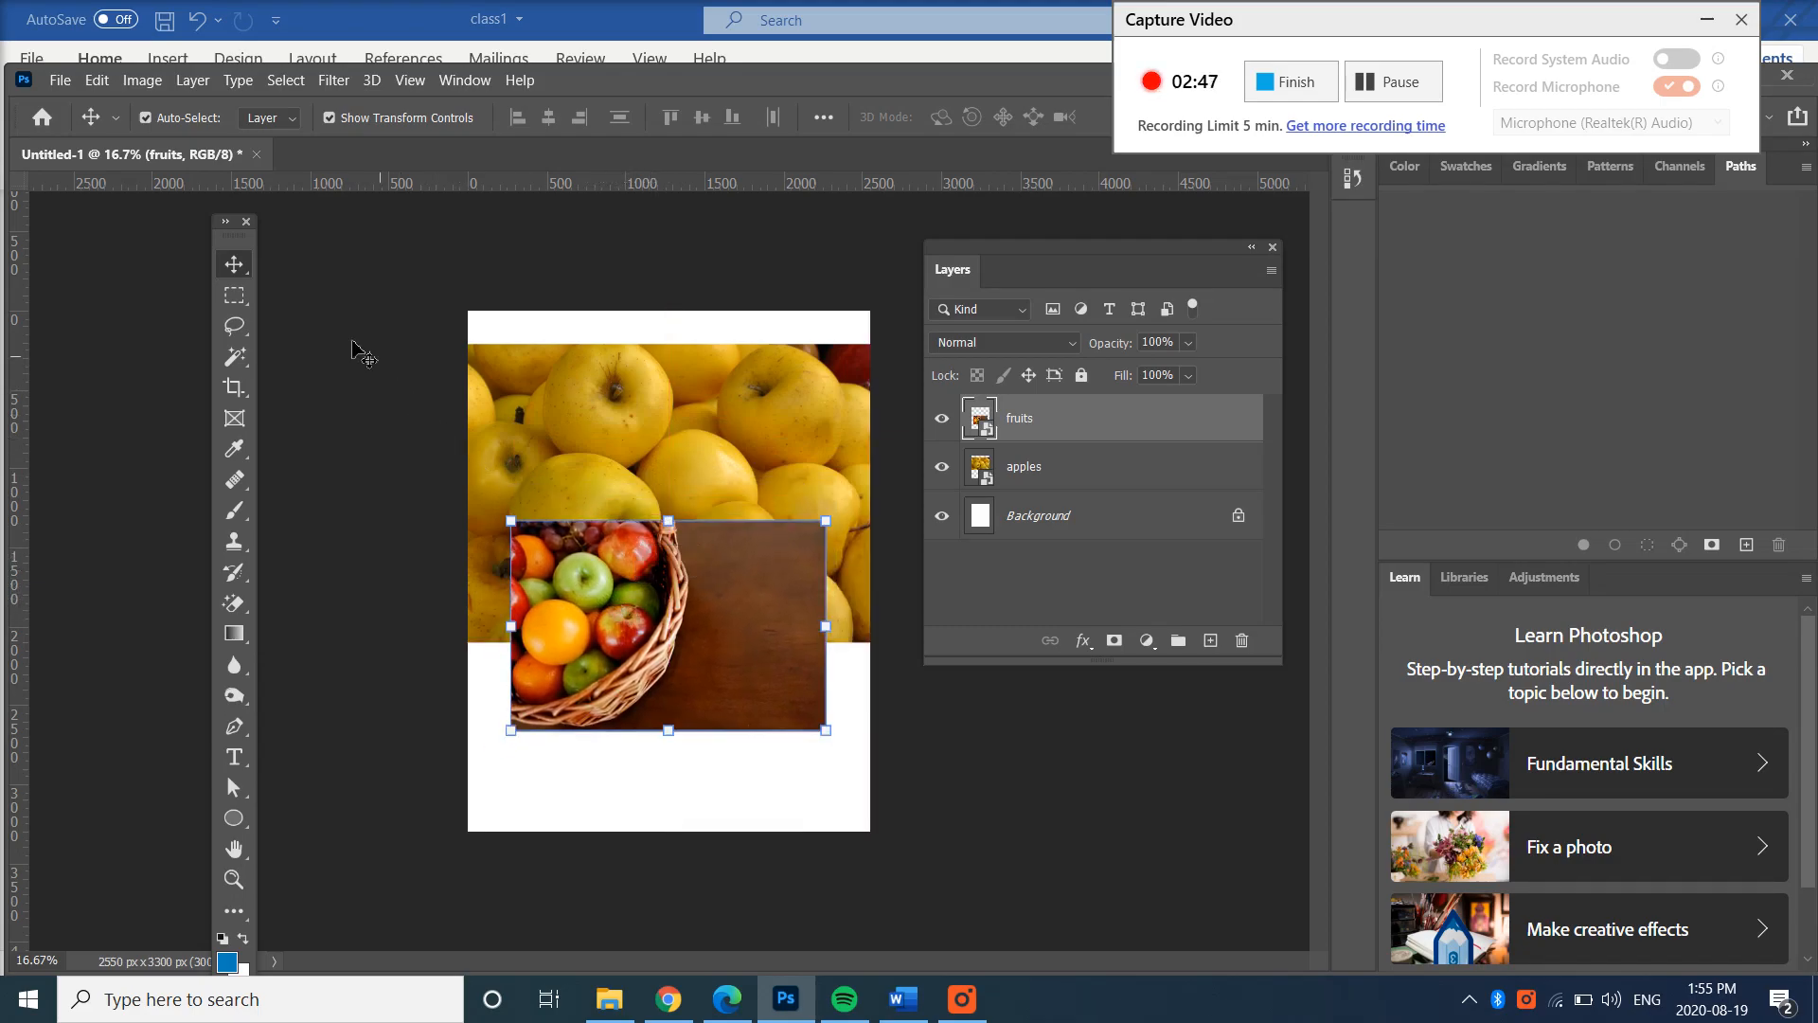
{"action": "left_click_drag", "start_coordinate": [630, 621], "coordinate": [678, 635]}
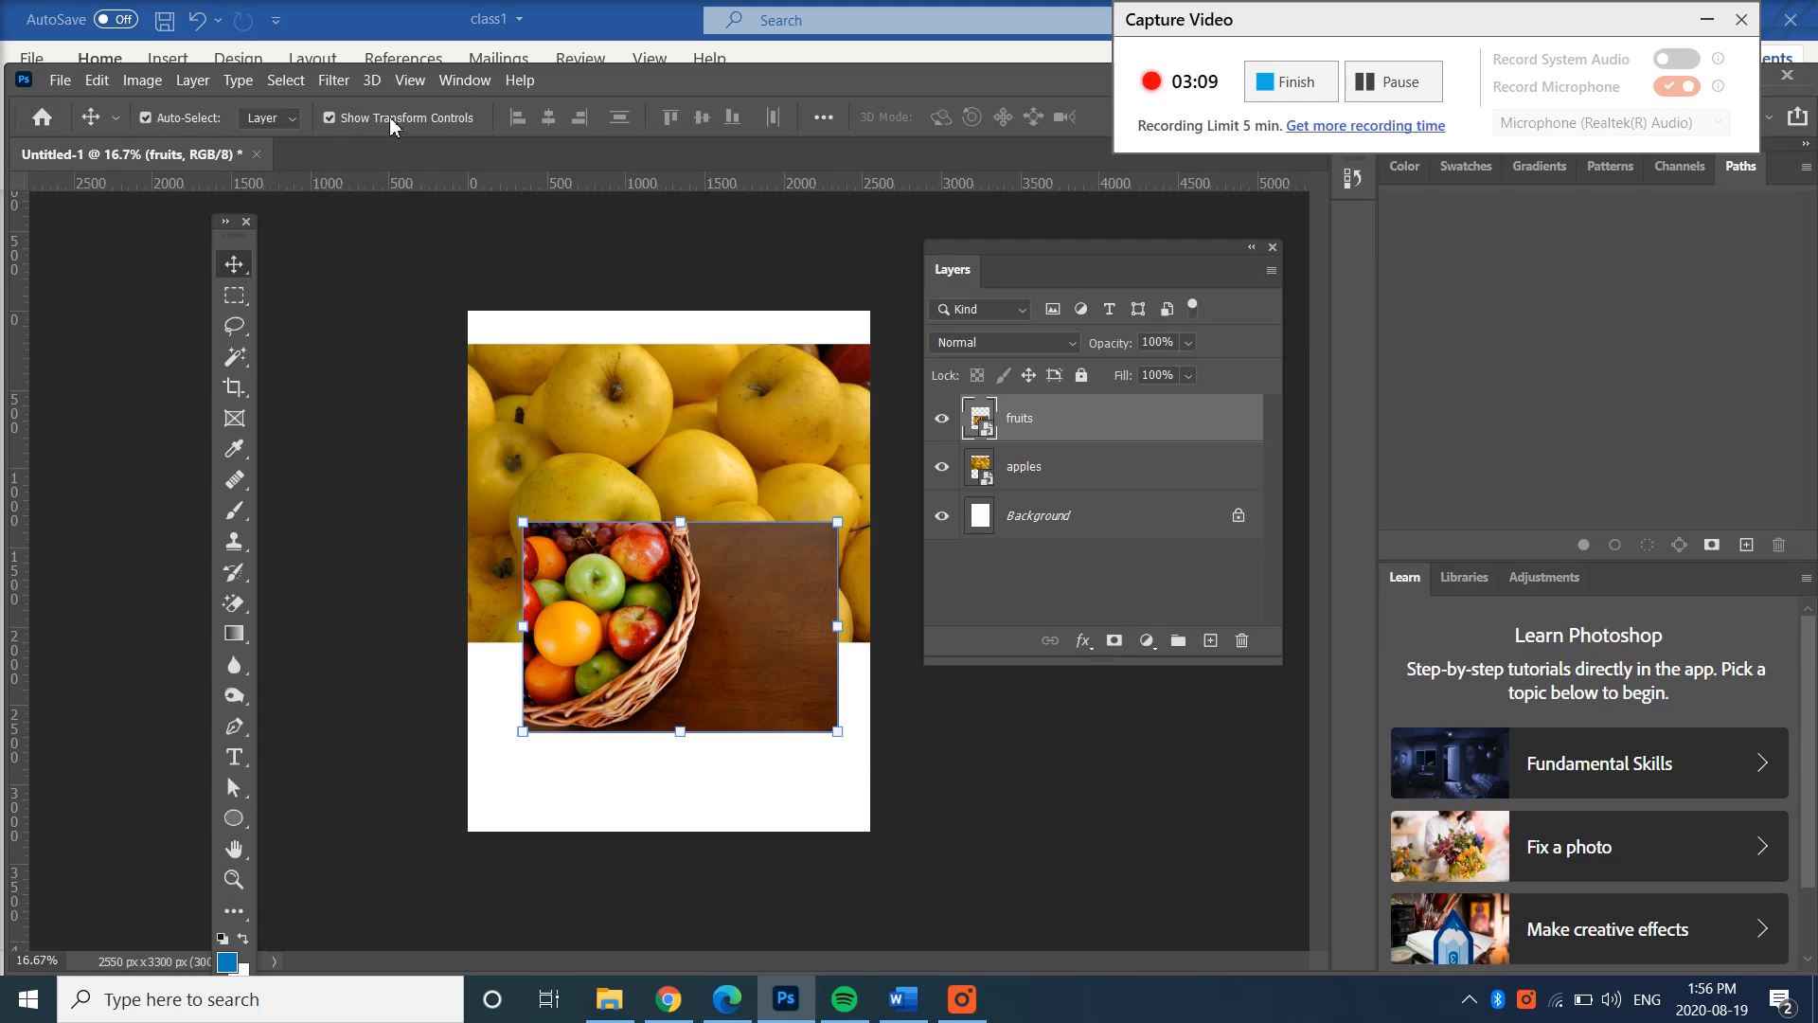
{"action": "mouse_move", "coordinate": [669, 612]}
{"action": "left_mouse_down"}
{"action": "mouse_move", "coordinate": [670, 585]}
{"action": "mouse_move", "coordinate": [659, 605]}
{"action": "left_mouse_up"}
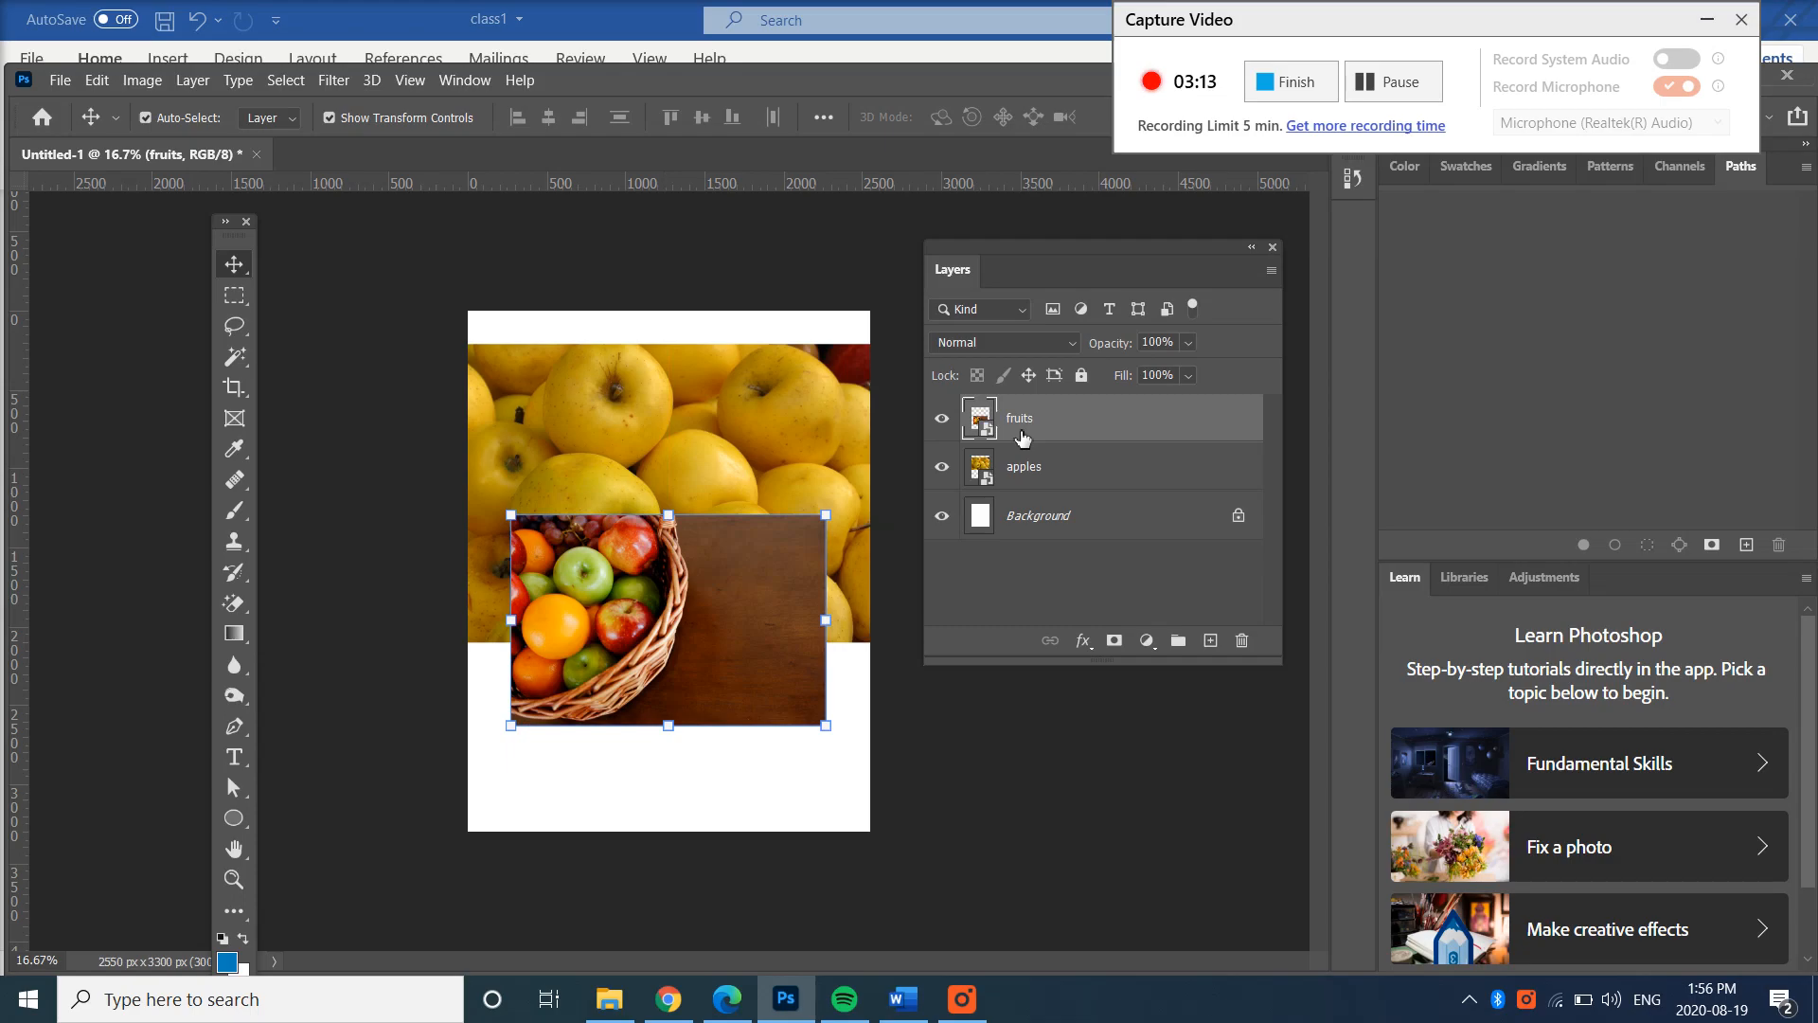
Step: Switch the active layer back and forth between apples and fruits
{"action": "left_click", "coordinate": [1060, 476]}
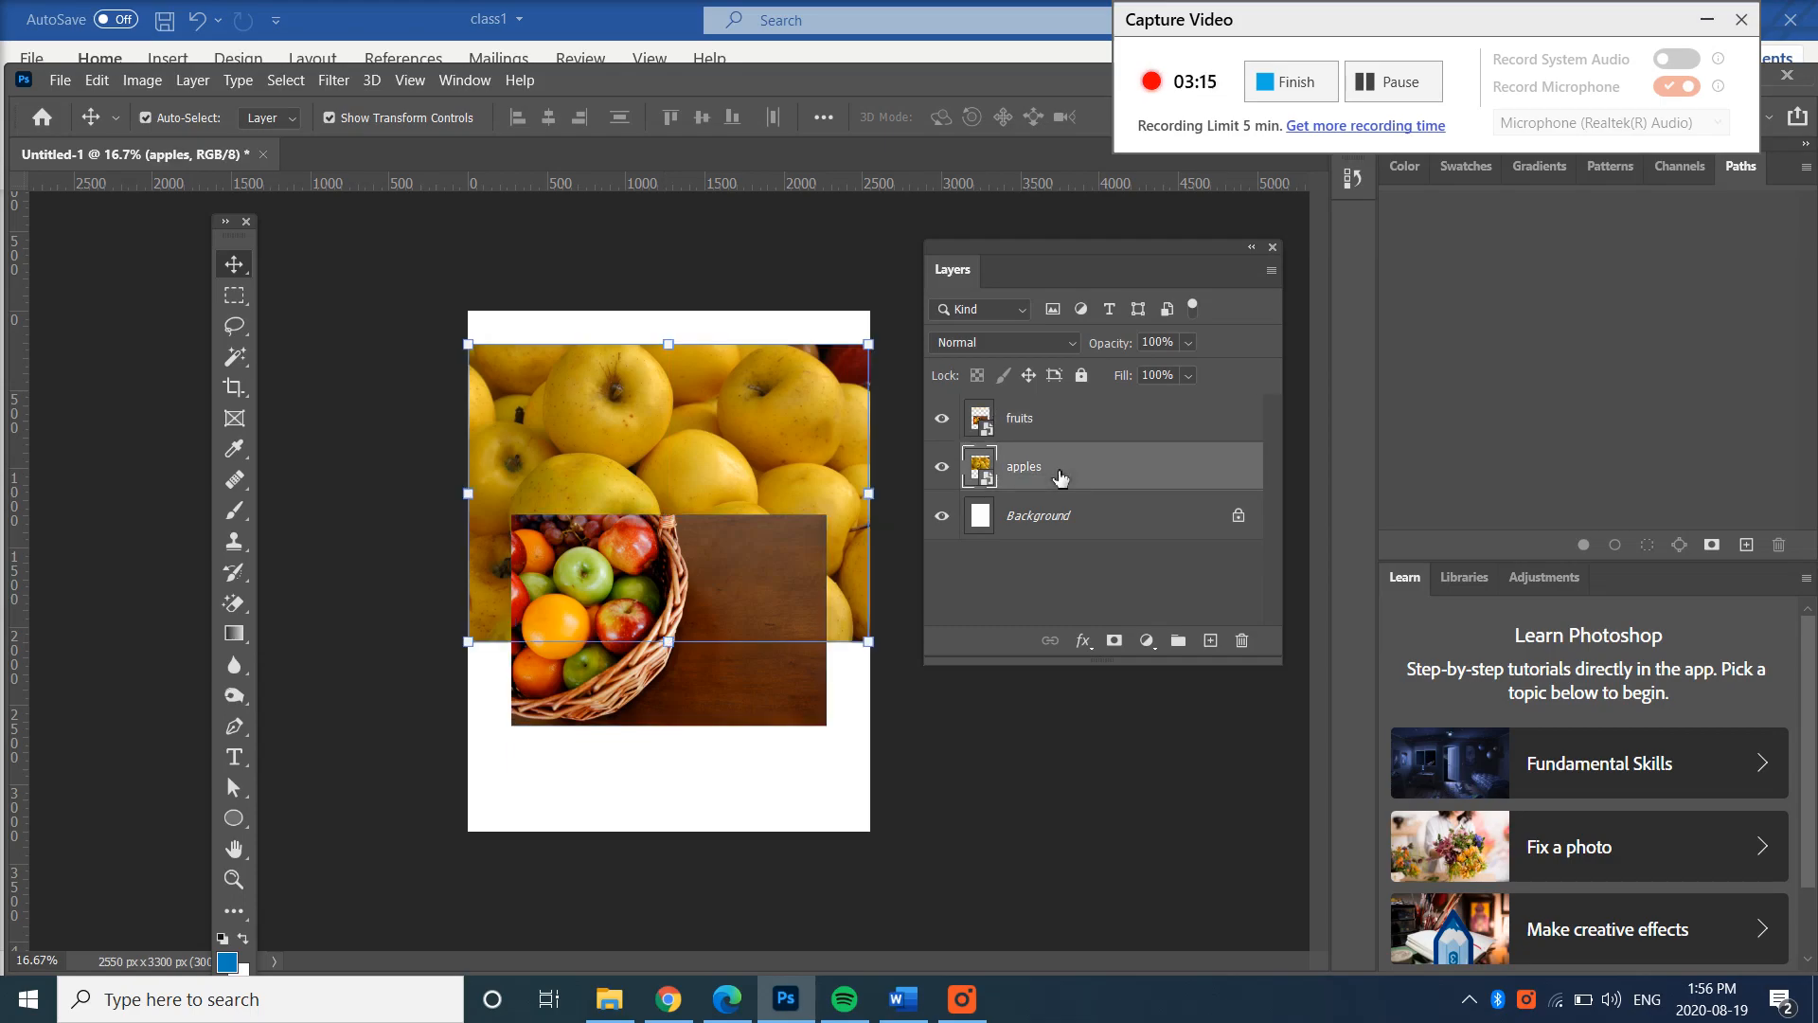
{"action": "left_click", "coordinate": [1062, 430]}
{"action": "left_click", "coordinate": [1063, 461]}
{"action": "left_click", "coordinate": [1059, 426]}
{"action": "left_click", "coordinate": [1053, 474]}
Step: Delete the fruits layer and undo the deletion
{"action": "left_click", "coordinate": [1047, 429]}
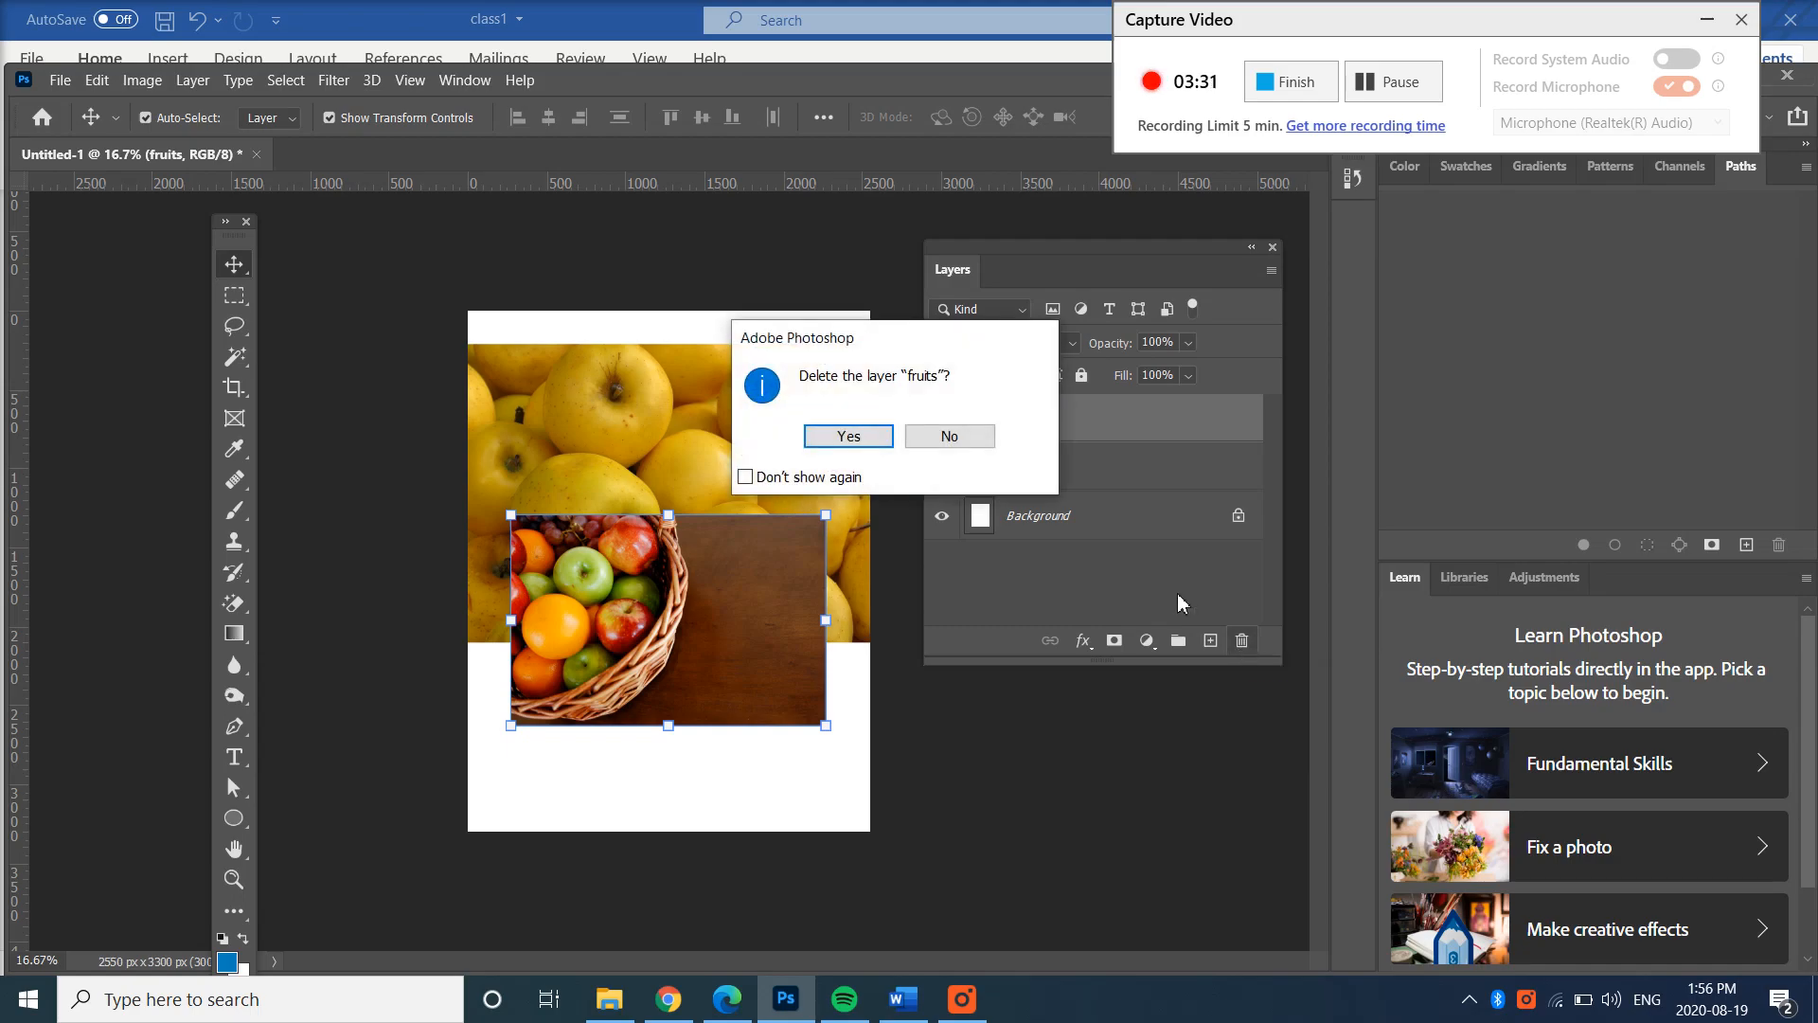
{"action": "left_click", "coordinate": [846, 434]}
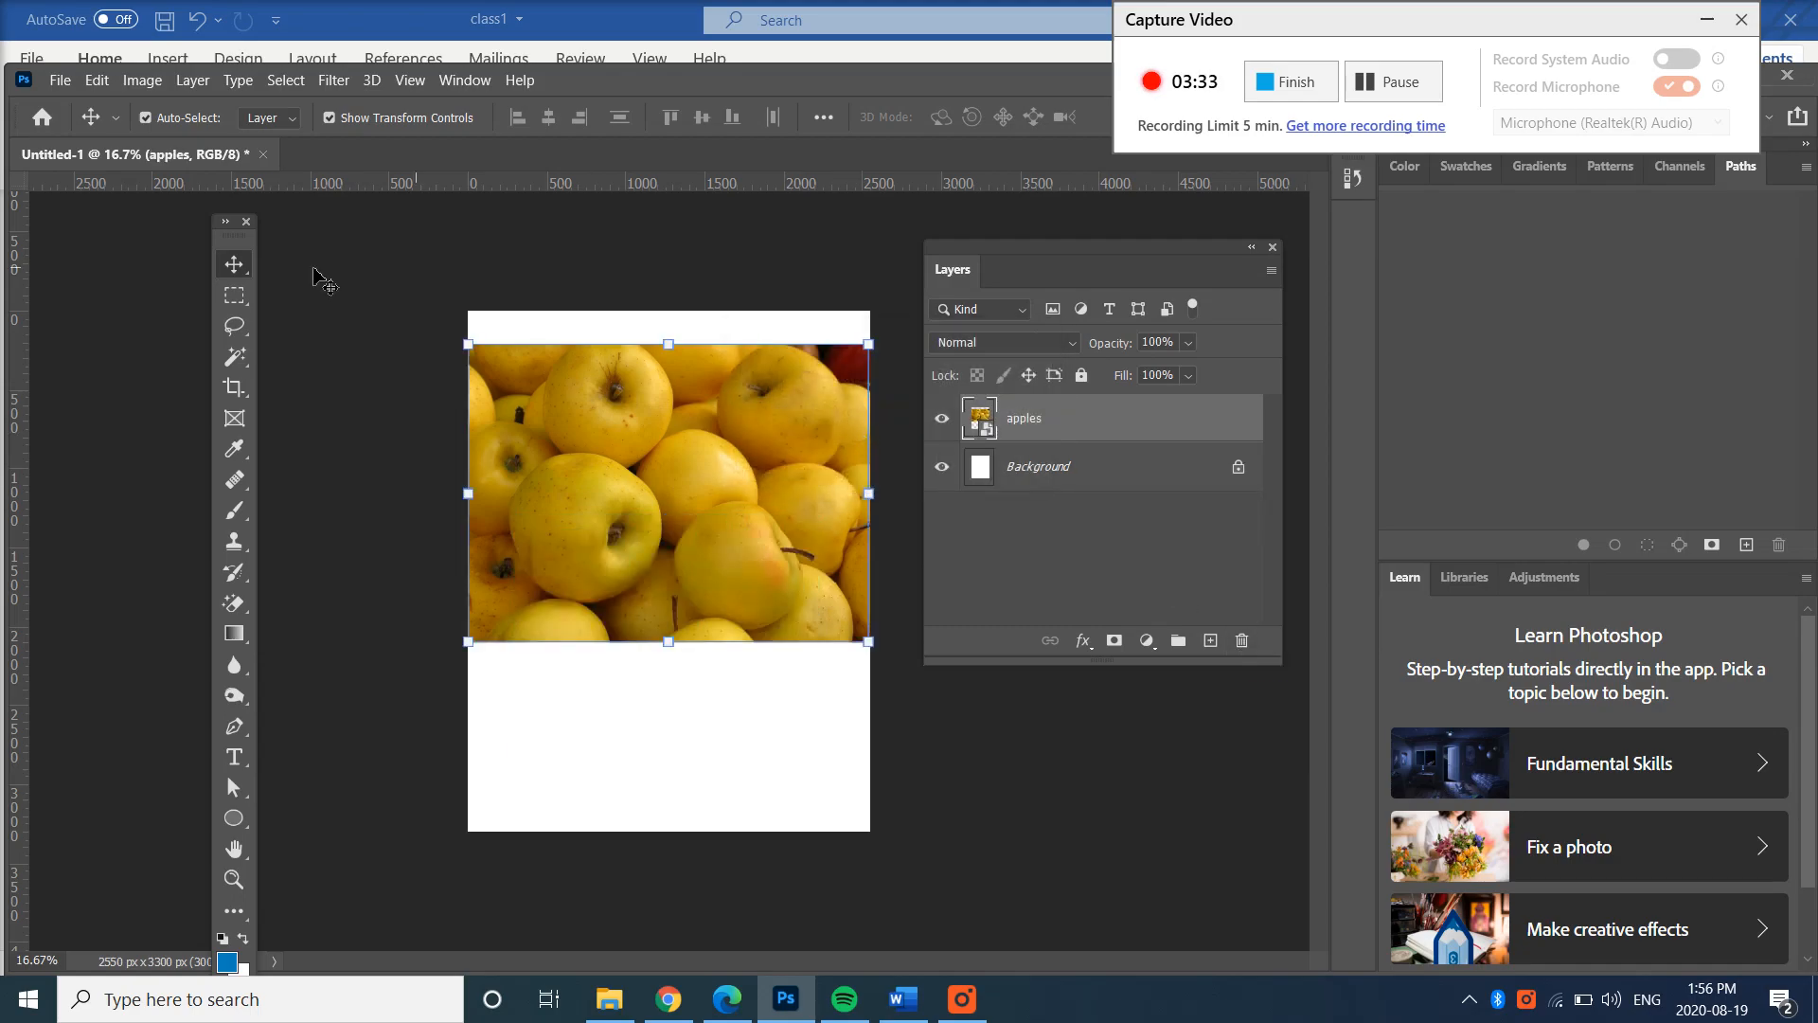
{"action": "left_click", "coordinate": [99, 82]}
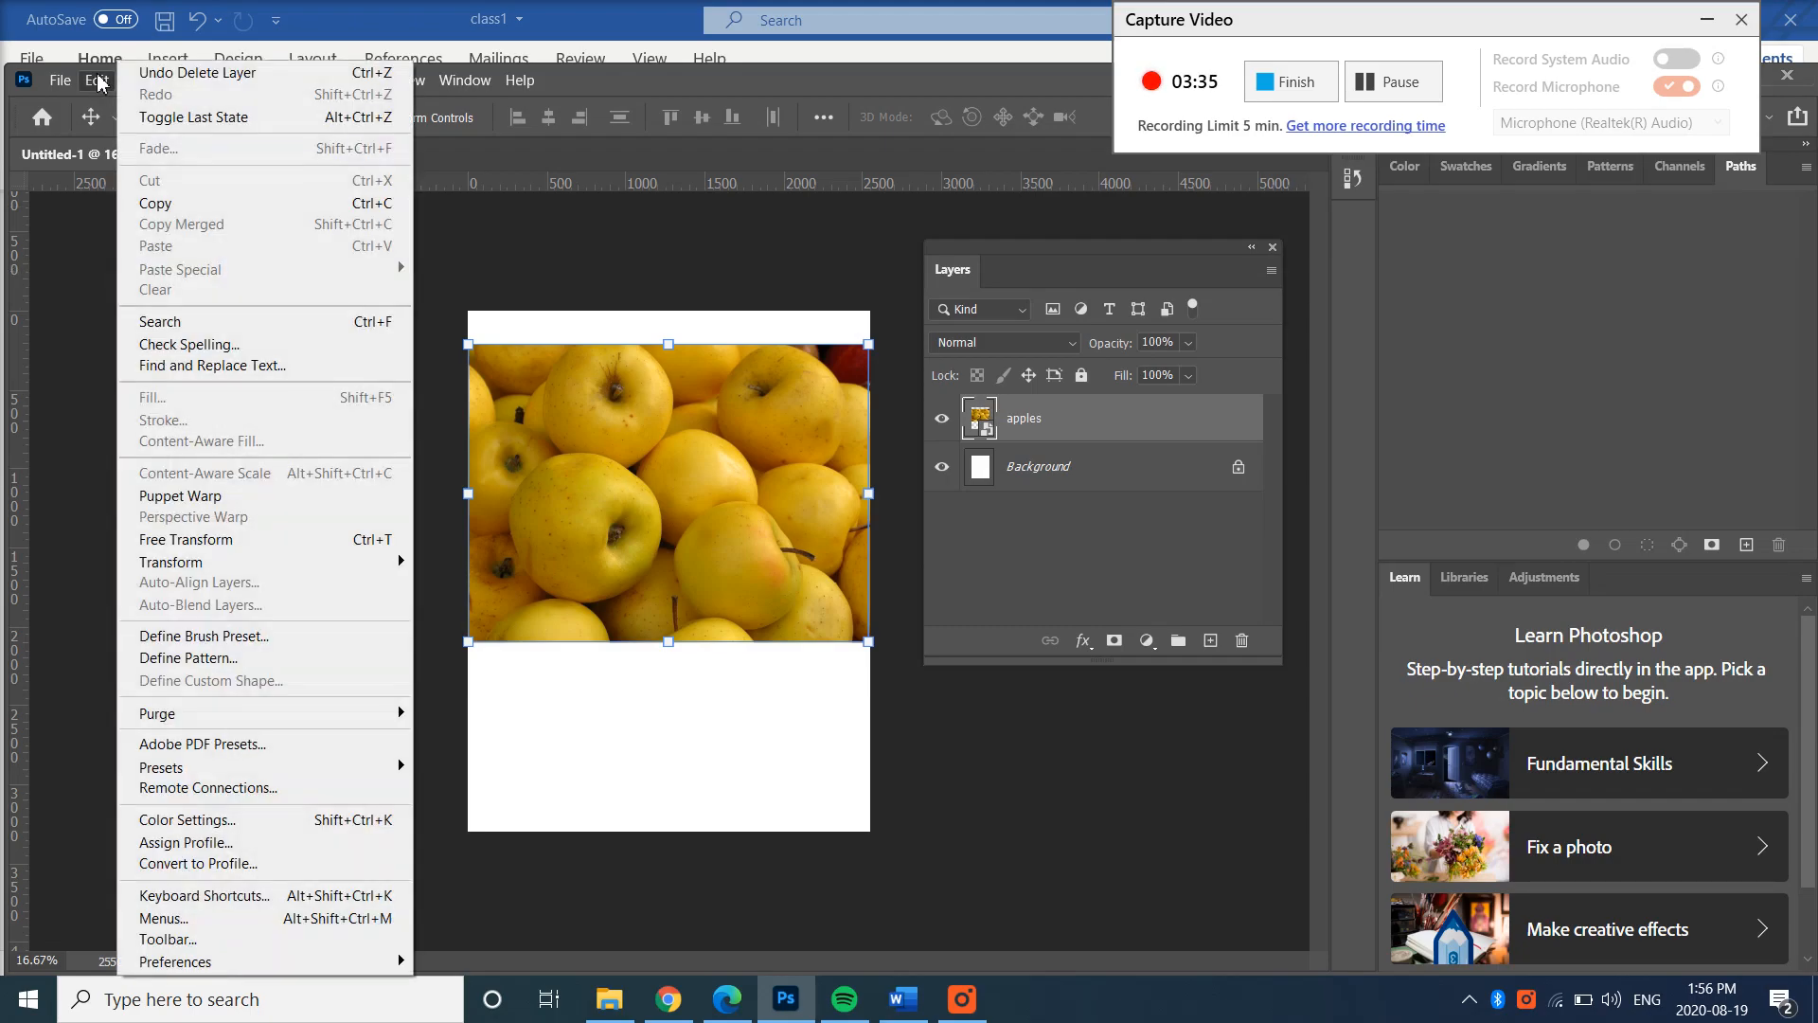
{"action": "left_click", "coordinate": [156, 74]}
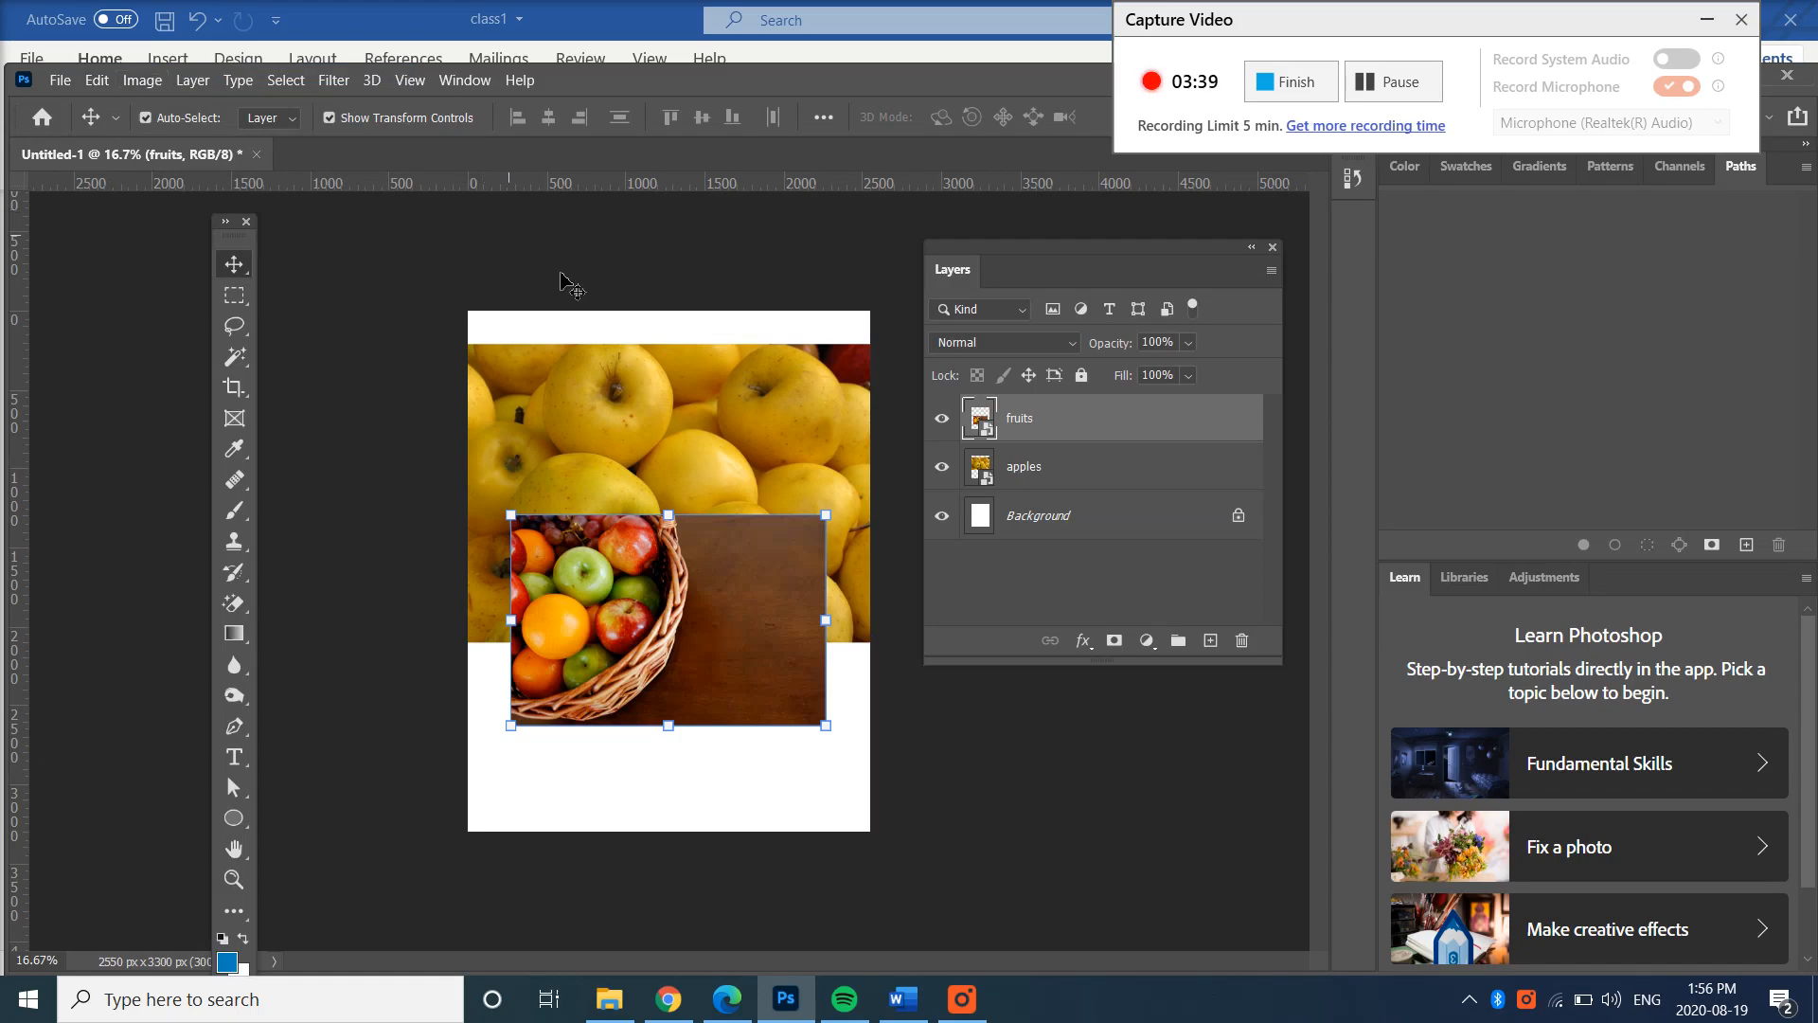
Step: Duplicate the fruits layer within the Untitled-1 document, keeping the suggested name
{"action": "left_click", "coordinate": [614, 325]}
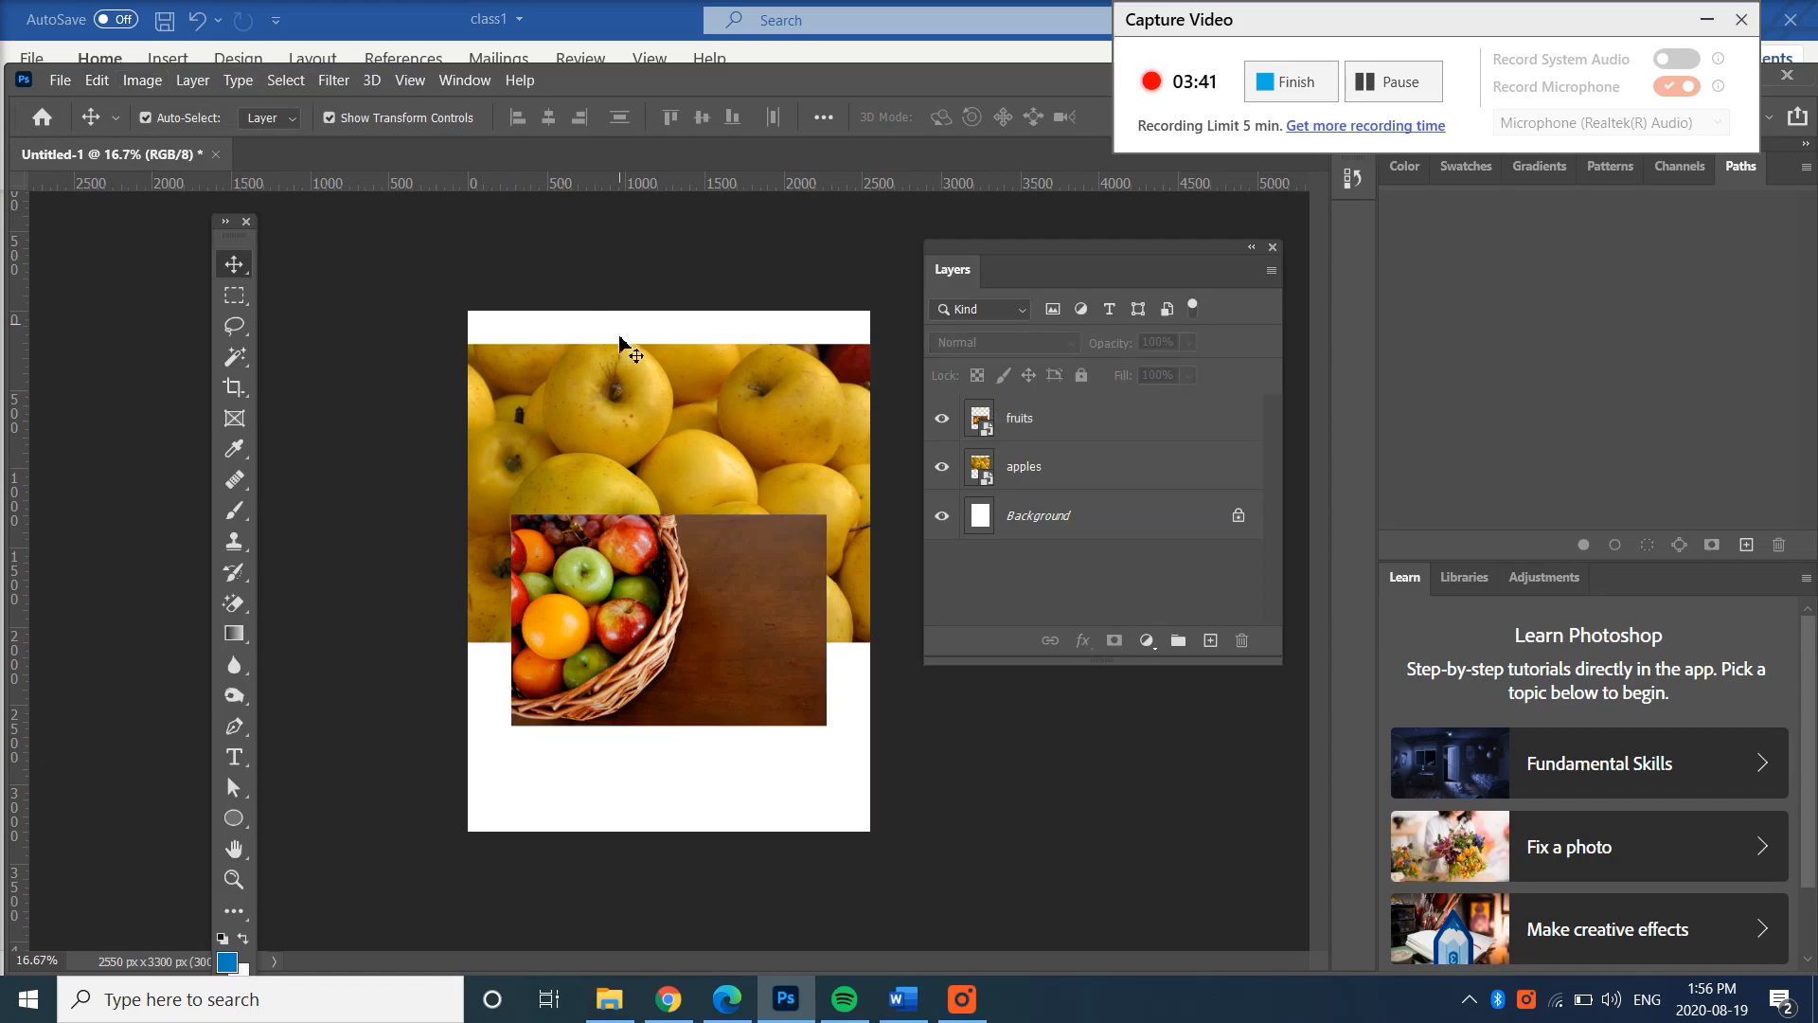
{"action": "left_click", "coordinate": [1035, 422]}
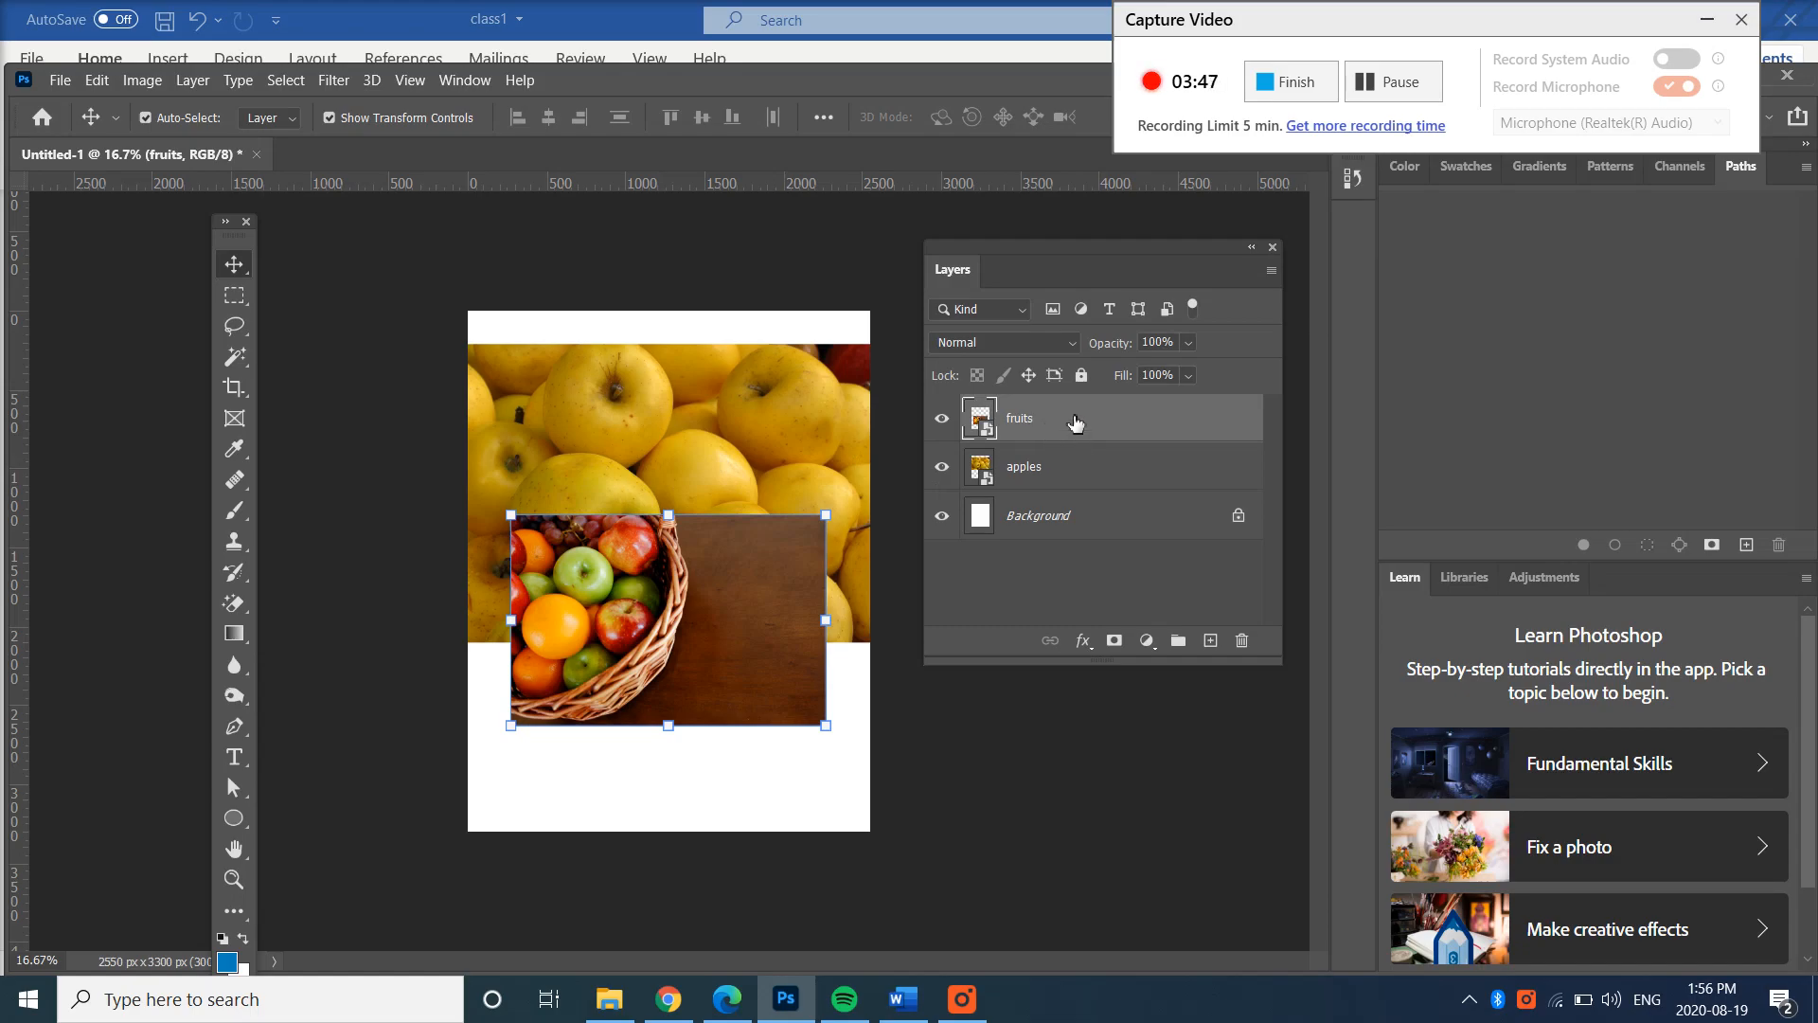
{"action": "right_click", "coordinate": [1074, 423]}
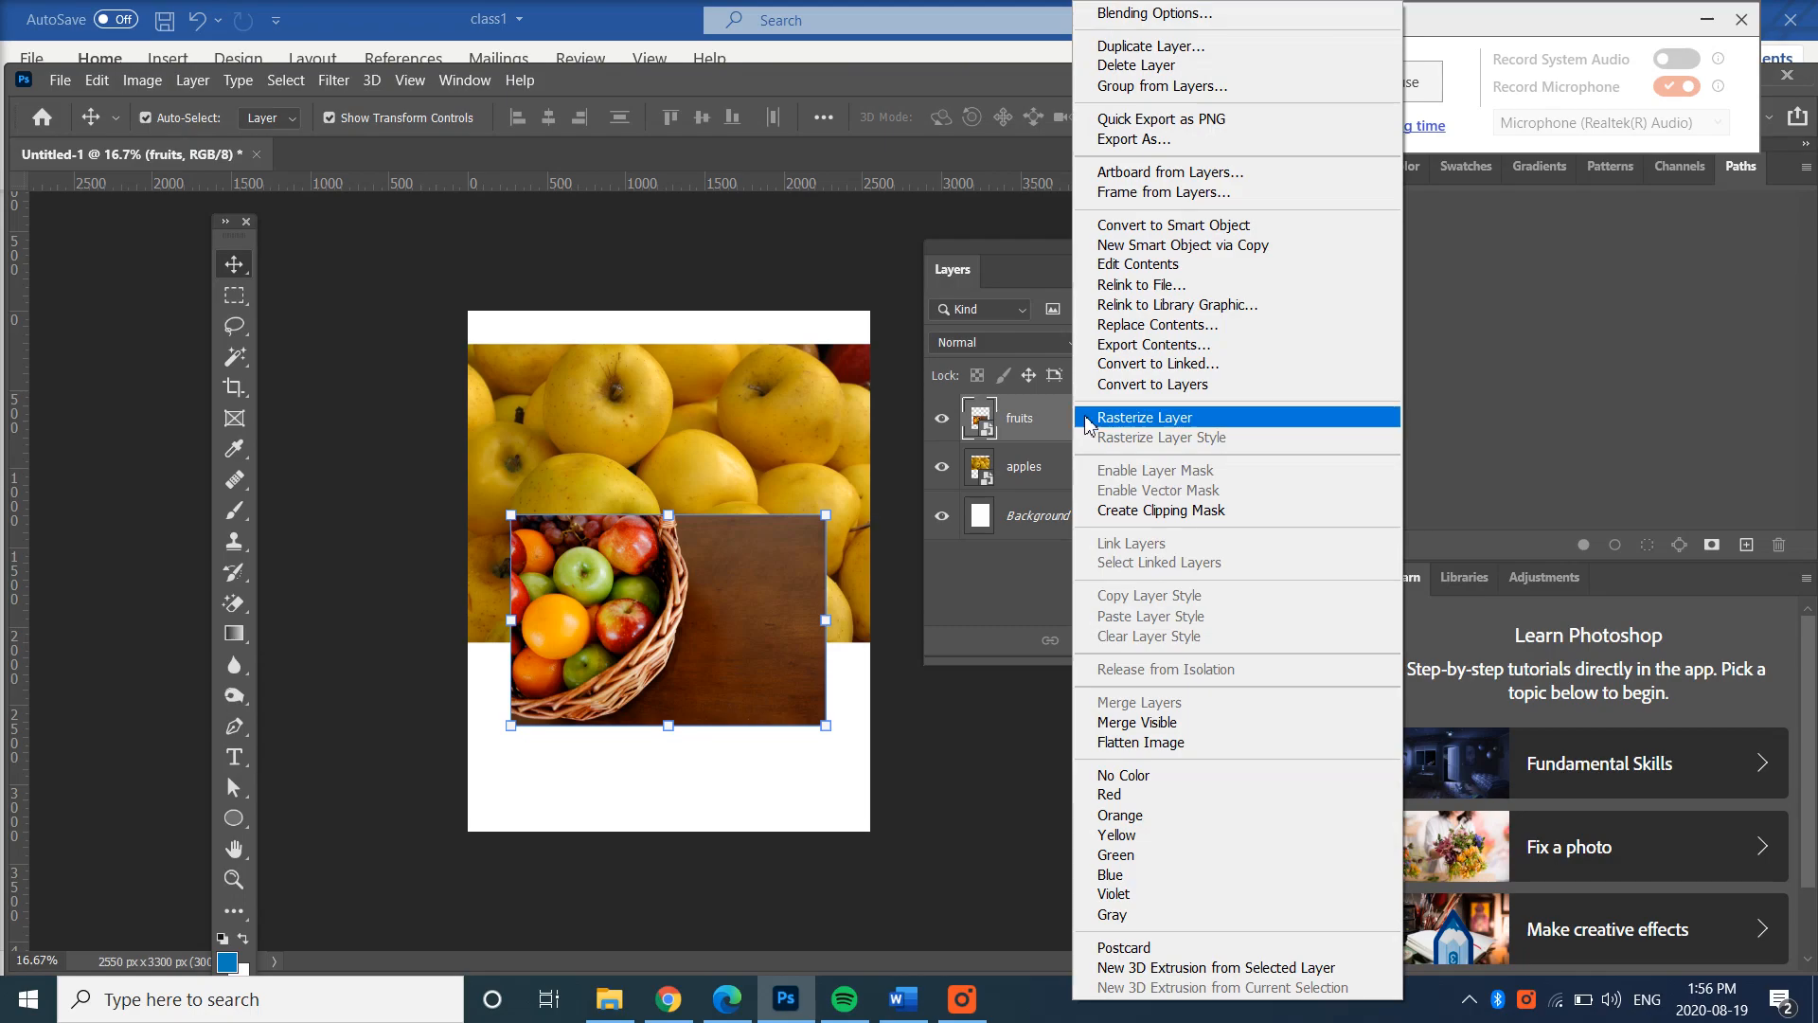
{"action": "left_click", "coordinate": [1120, 49]}
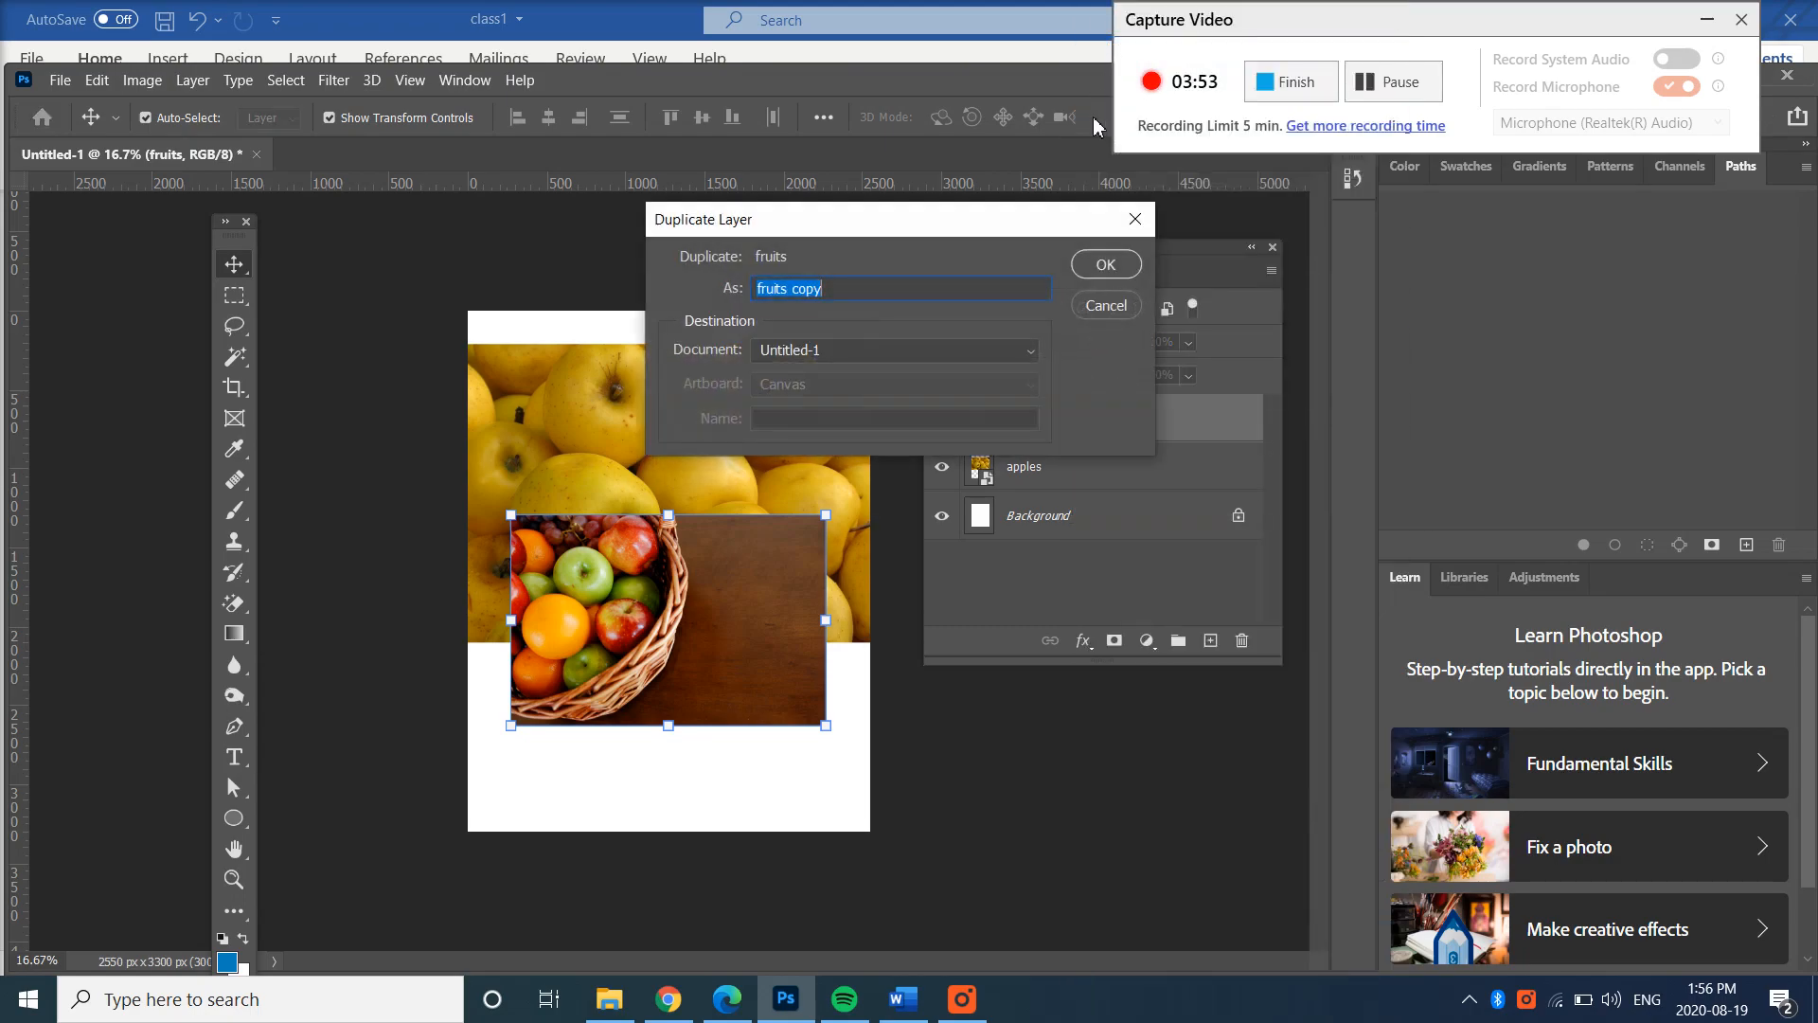
{"action": "left_click", "coordinate": [1133, 273]}
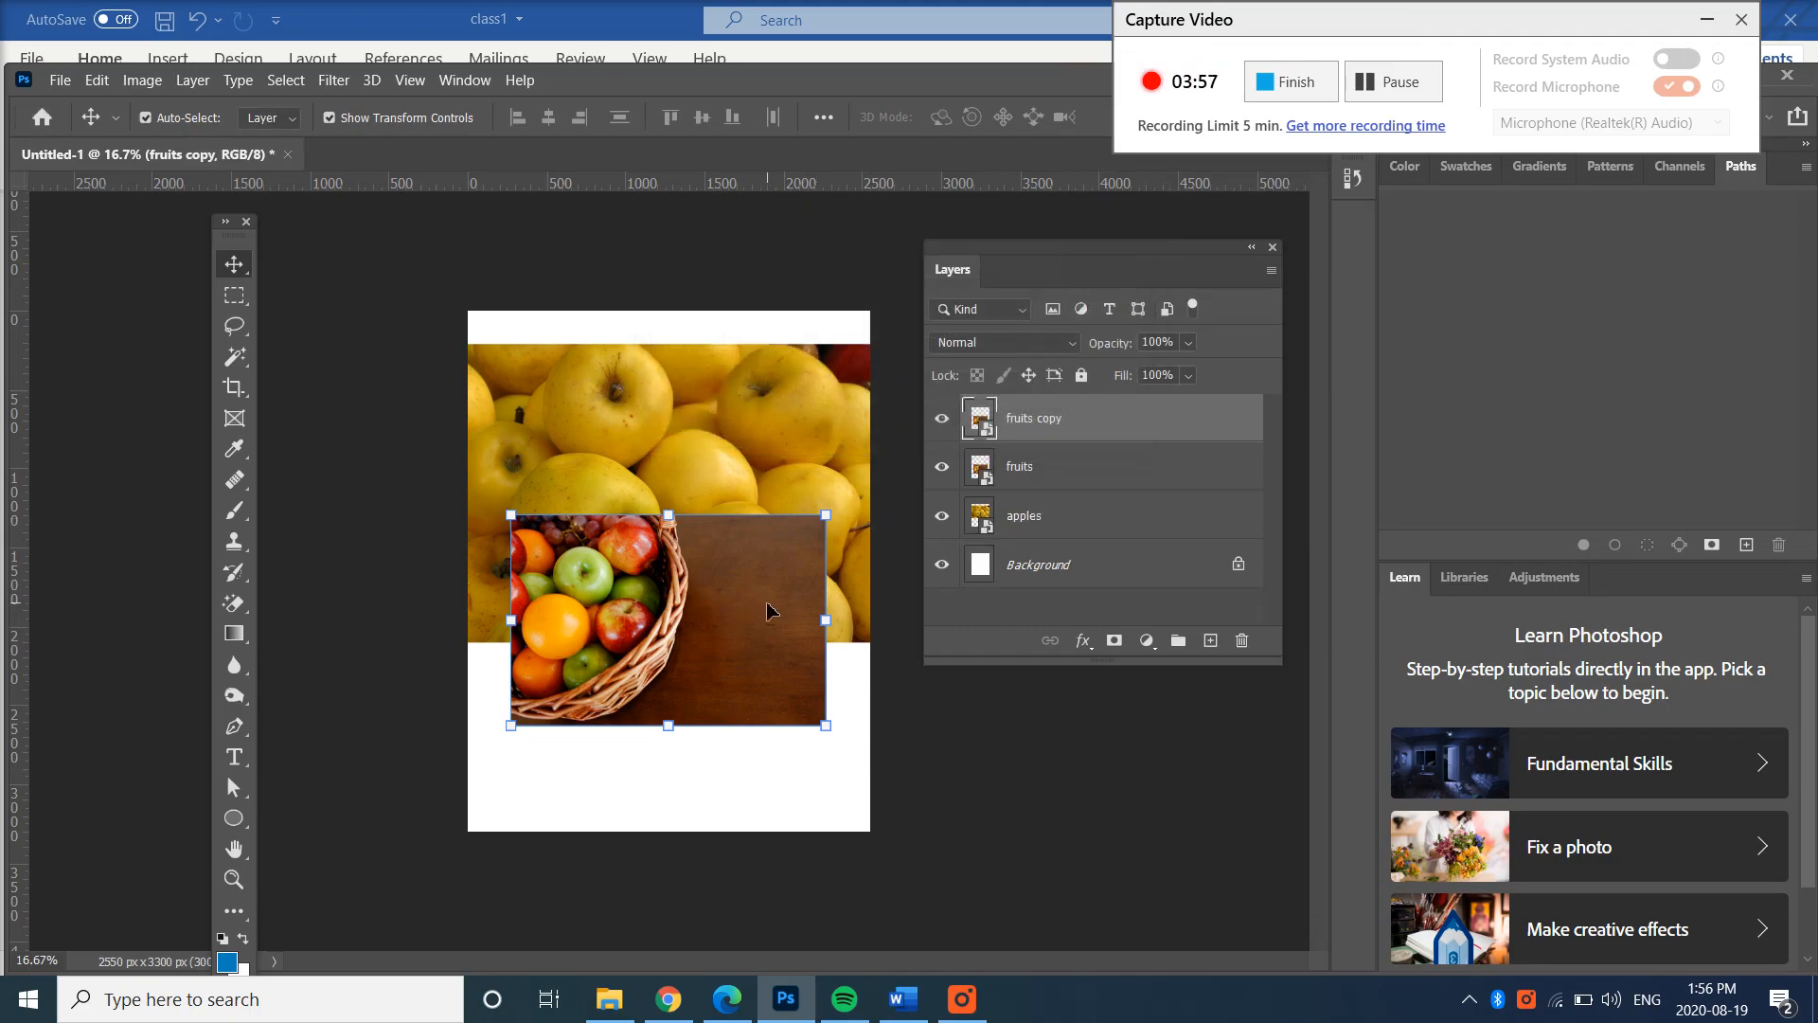
Step: Separate the two fruits images, placing the copy higher over the apples and the original lower on the page
{"action": "left_click_drag", "start_coordinate": [688, 631], "coordinate": [735, 480]}
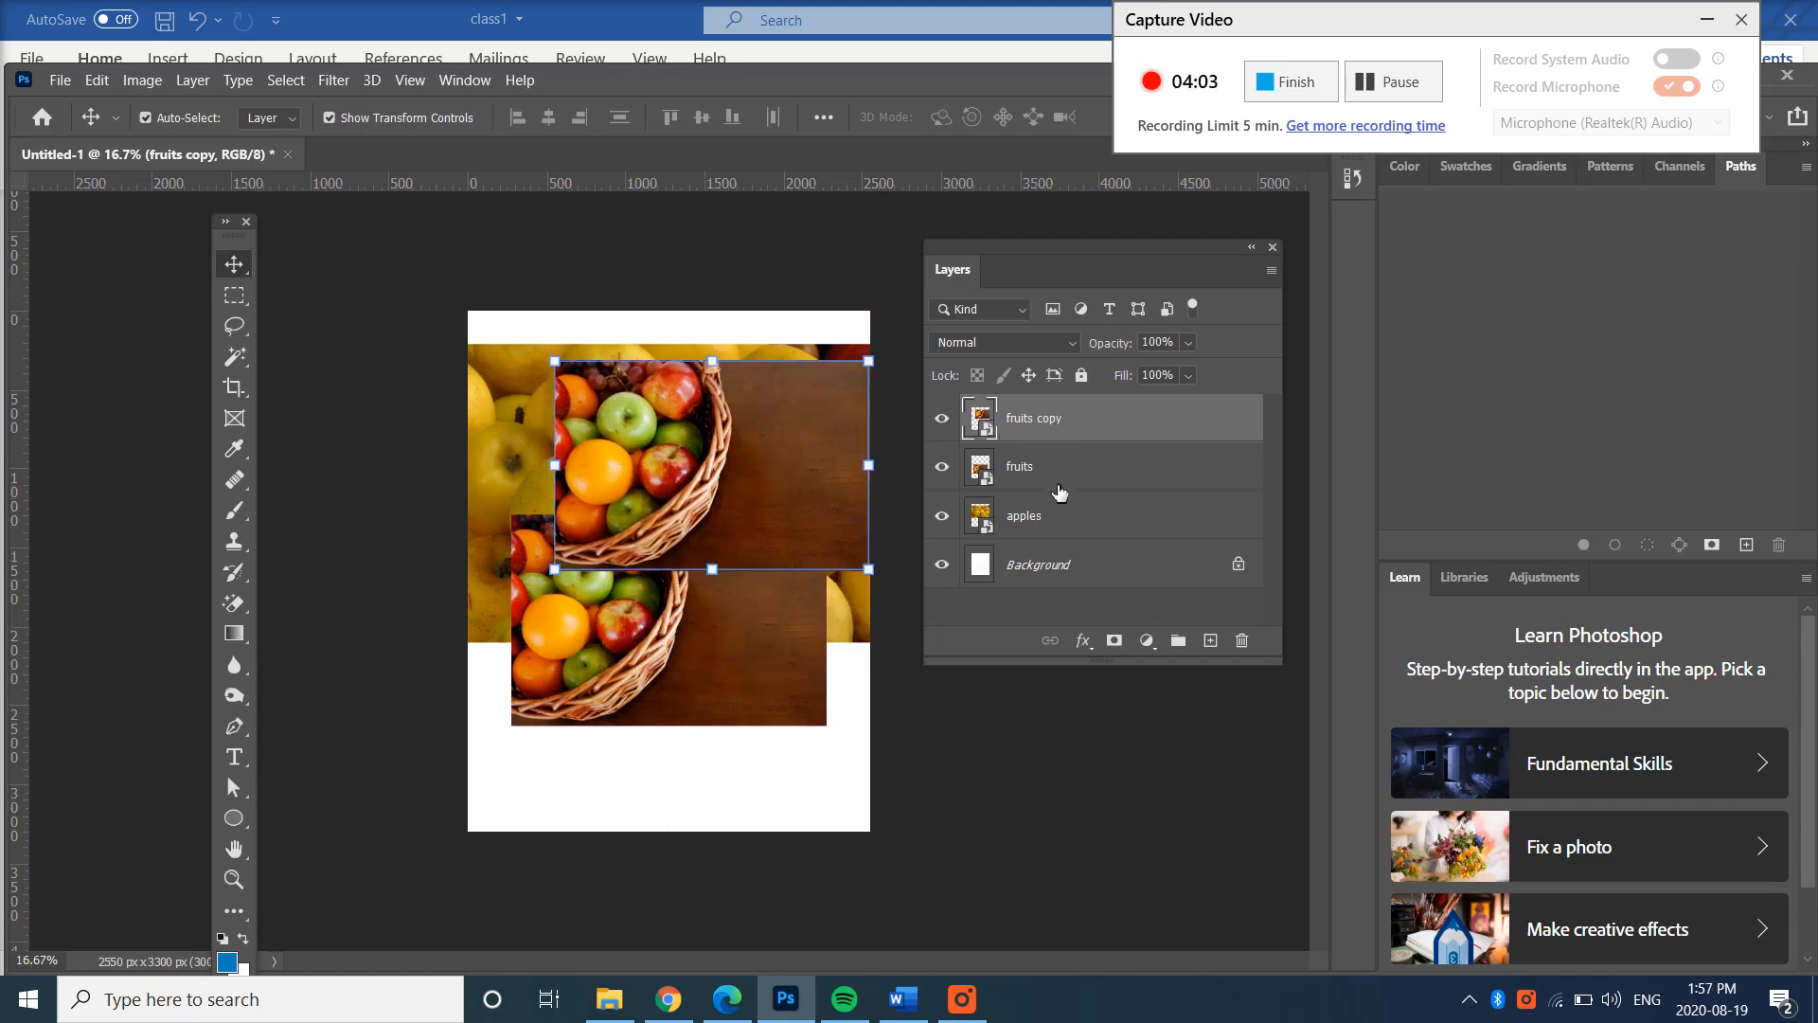
{"action": "left_click_drag", "start_coordinate": [784, 632], "coordinate": [757, 671]}
{"action": "left_click_drag", "start_coordinate": [751, 501], "coordinate": [752, 561]}
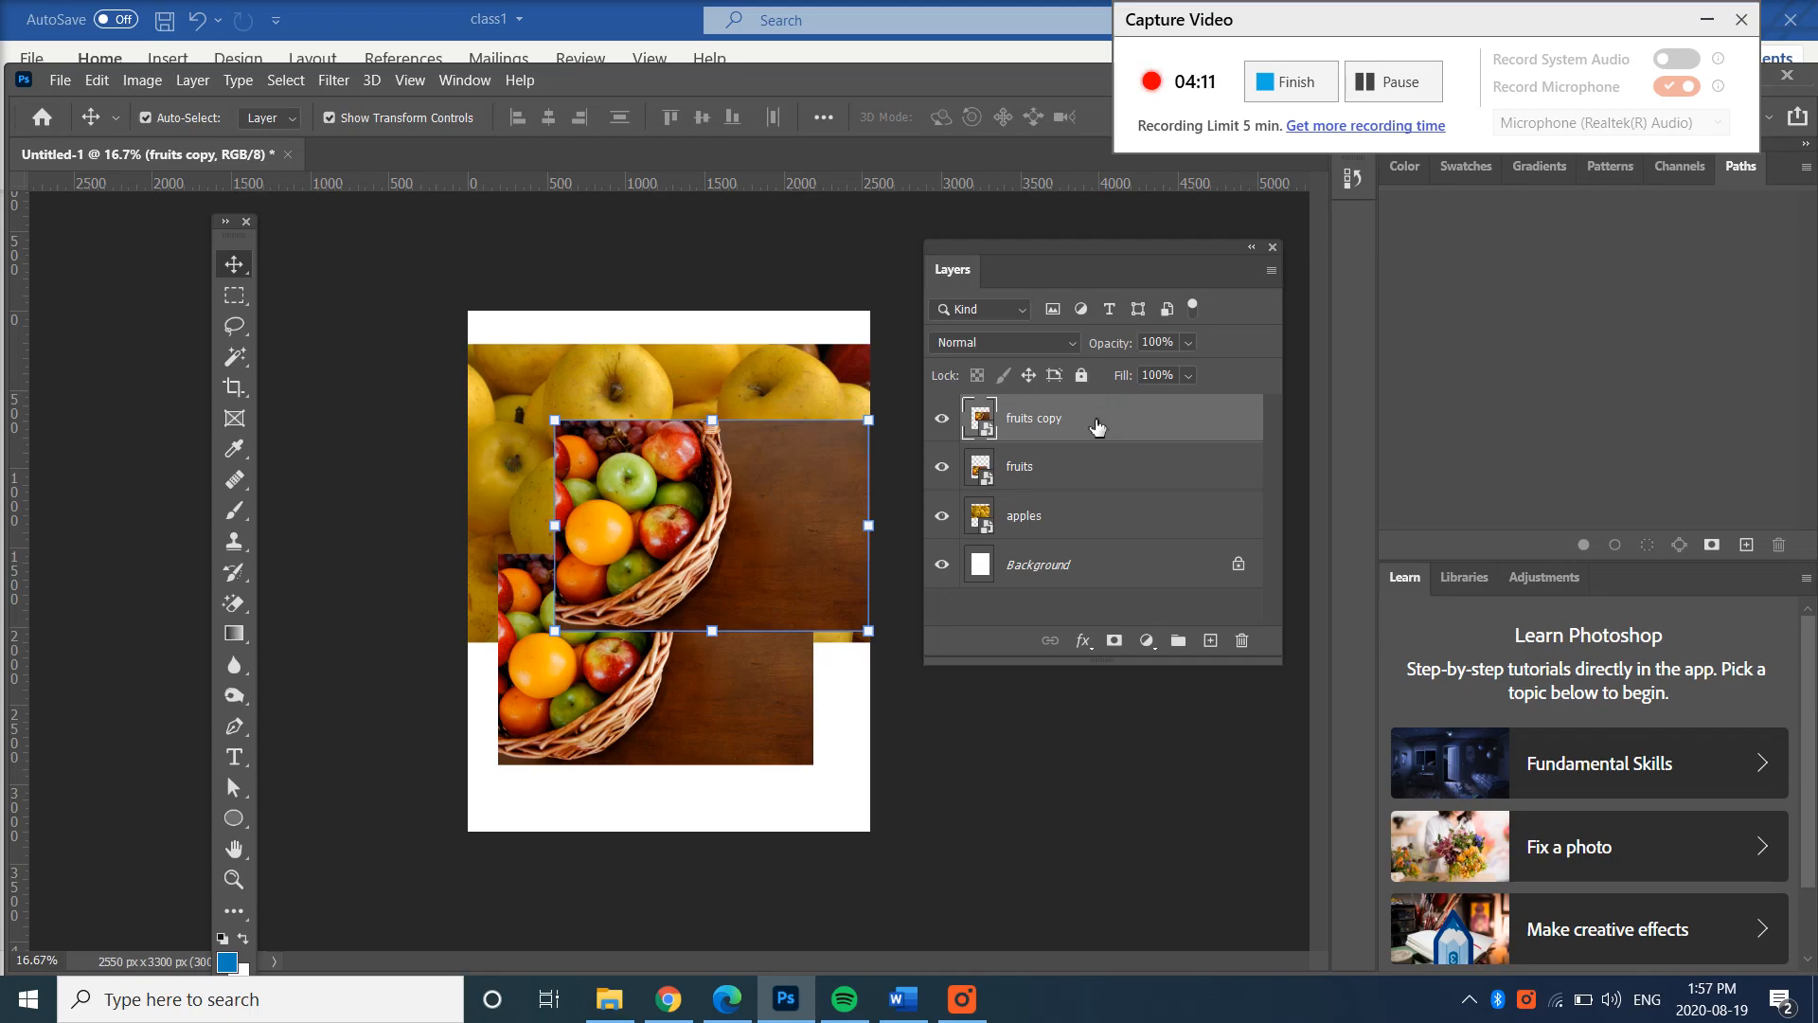
Step: Duplicate the fruits copy layer, place the new duplicate at the page's upper left and shift the first copy slightly down
{"action": "left_click_drag", "start_coordinate": [1096, 426], "coordinate": [1214, 645]}
{"action": "left_click_drag", "start_coordinate": [804, 519], "coordinate": [717, 428]}
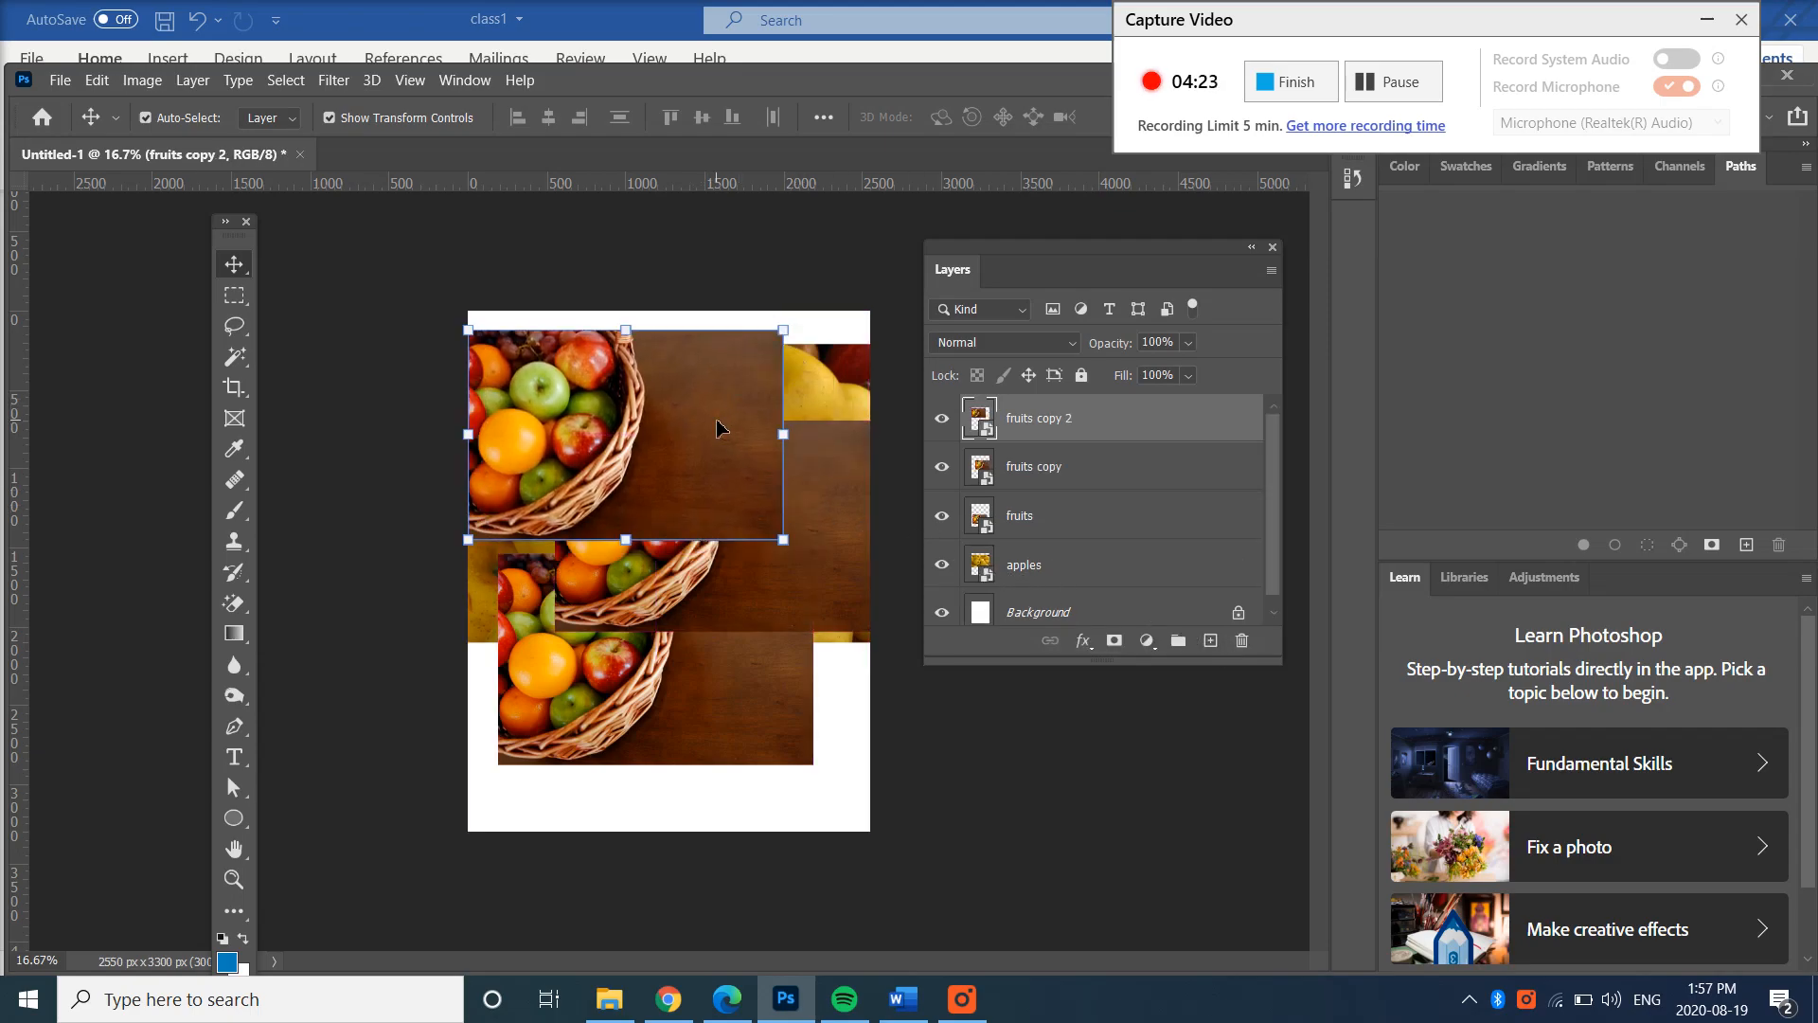
{"action": "left_click_drag", "start_coordinate": [804, 587], "coordinate": [807, 613]}
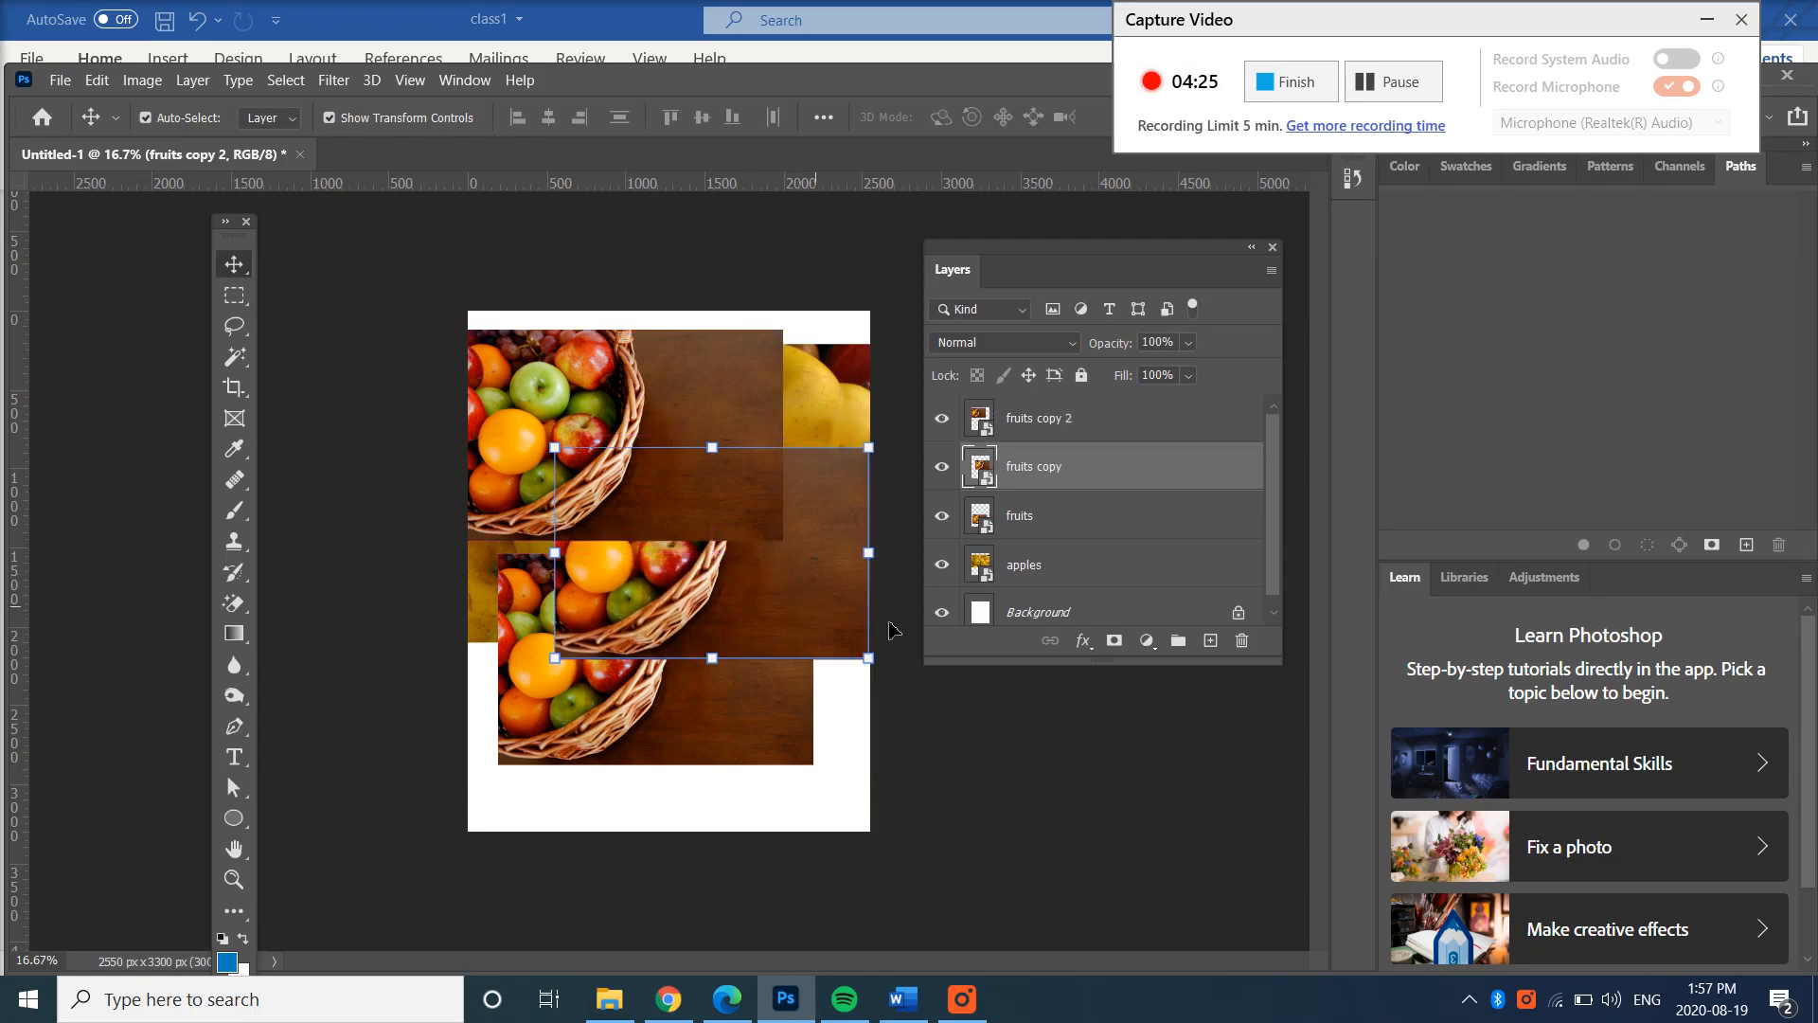
Step: Add an empty layer above fruits copy, raise it to the top of the layer stack and delete it
{"action": "left_click", "coordinate": [1211, 642]}
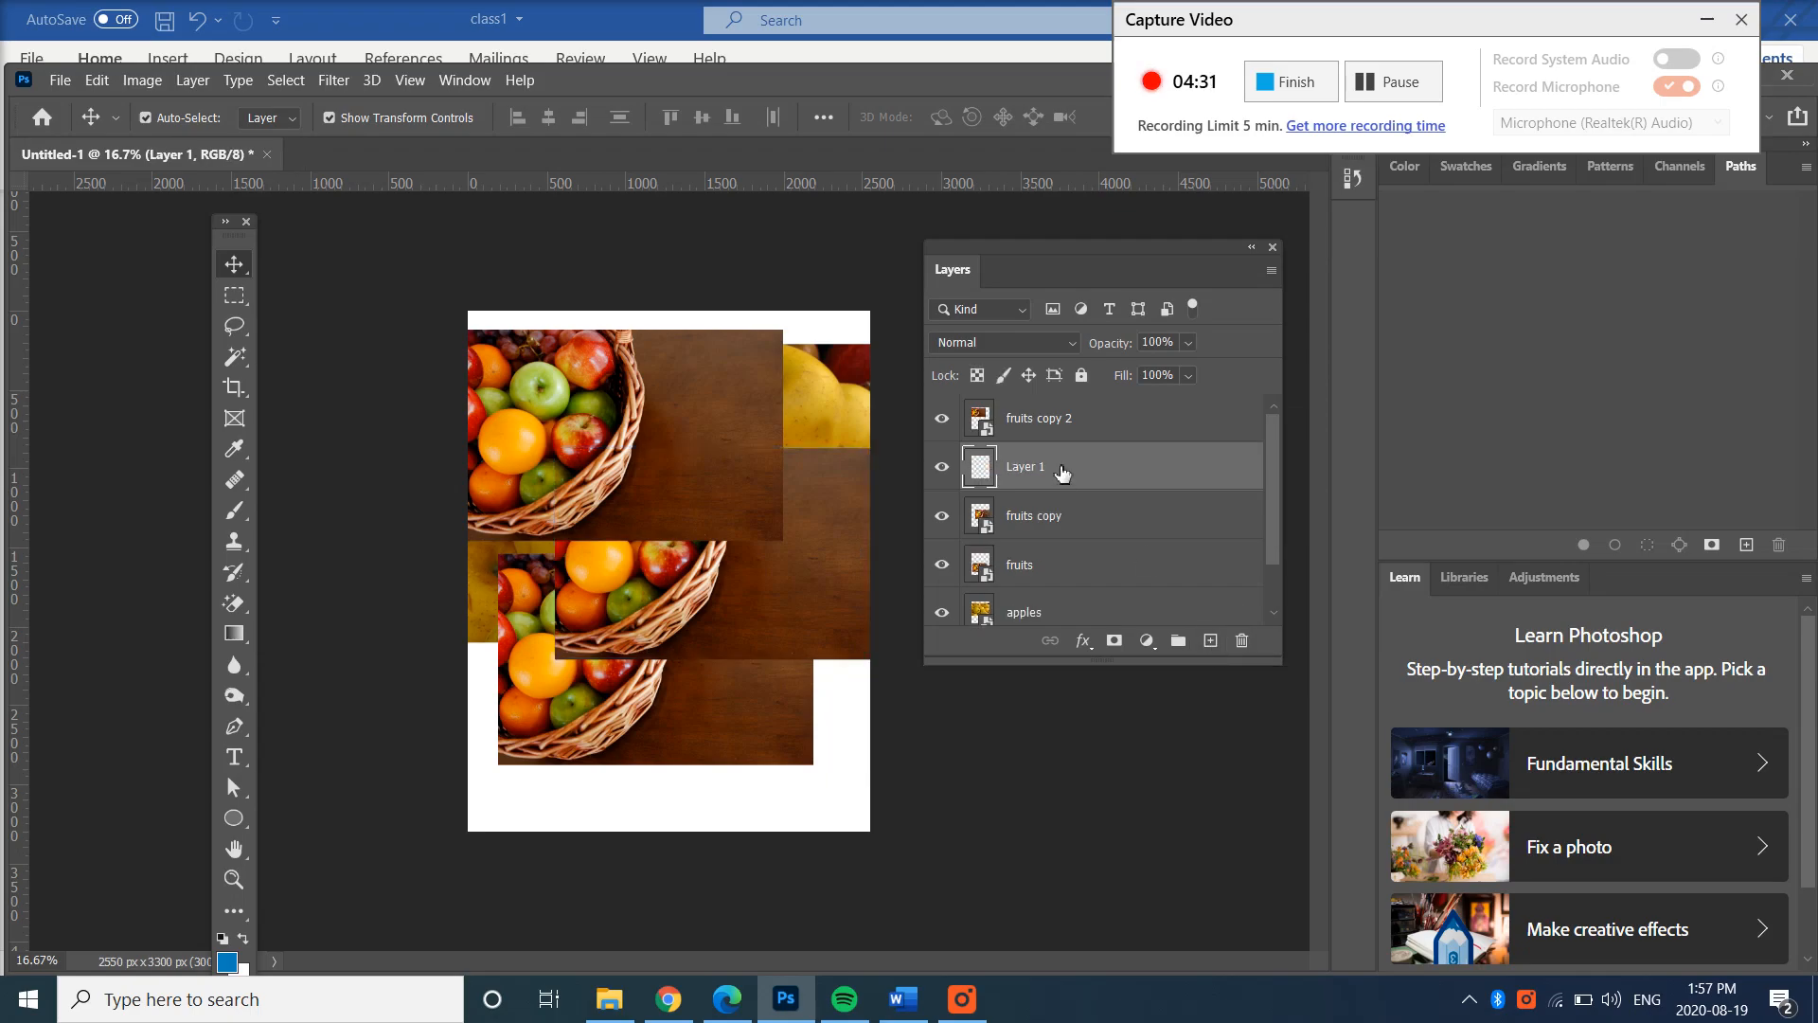
{"action": "left_click_drag", "start_coordinate": [1058, 468], "coordinate": [1031, 432]}
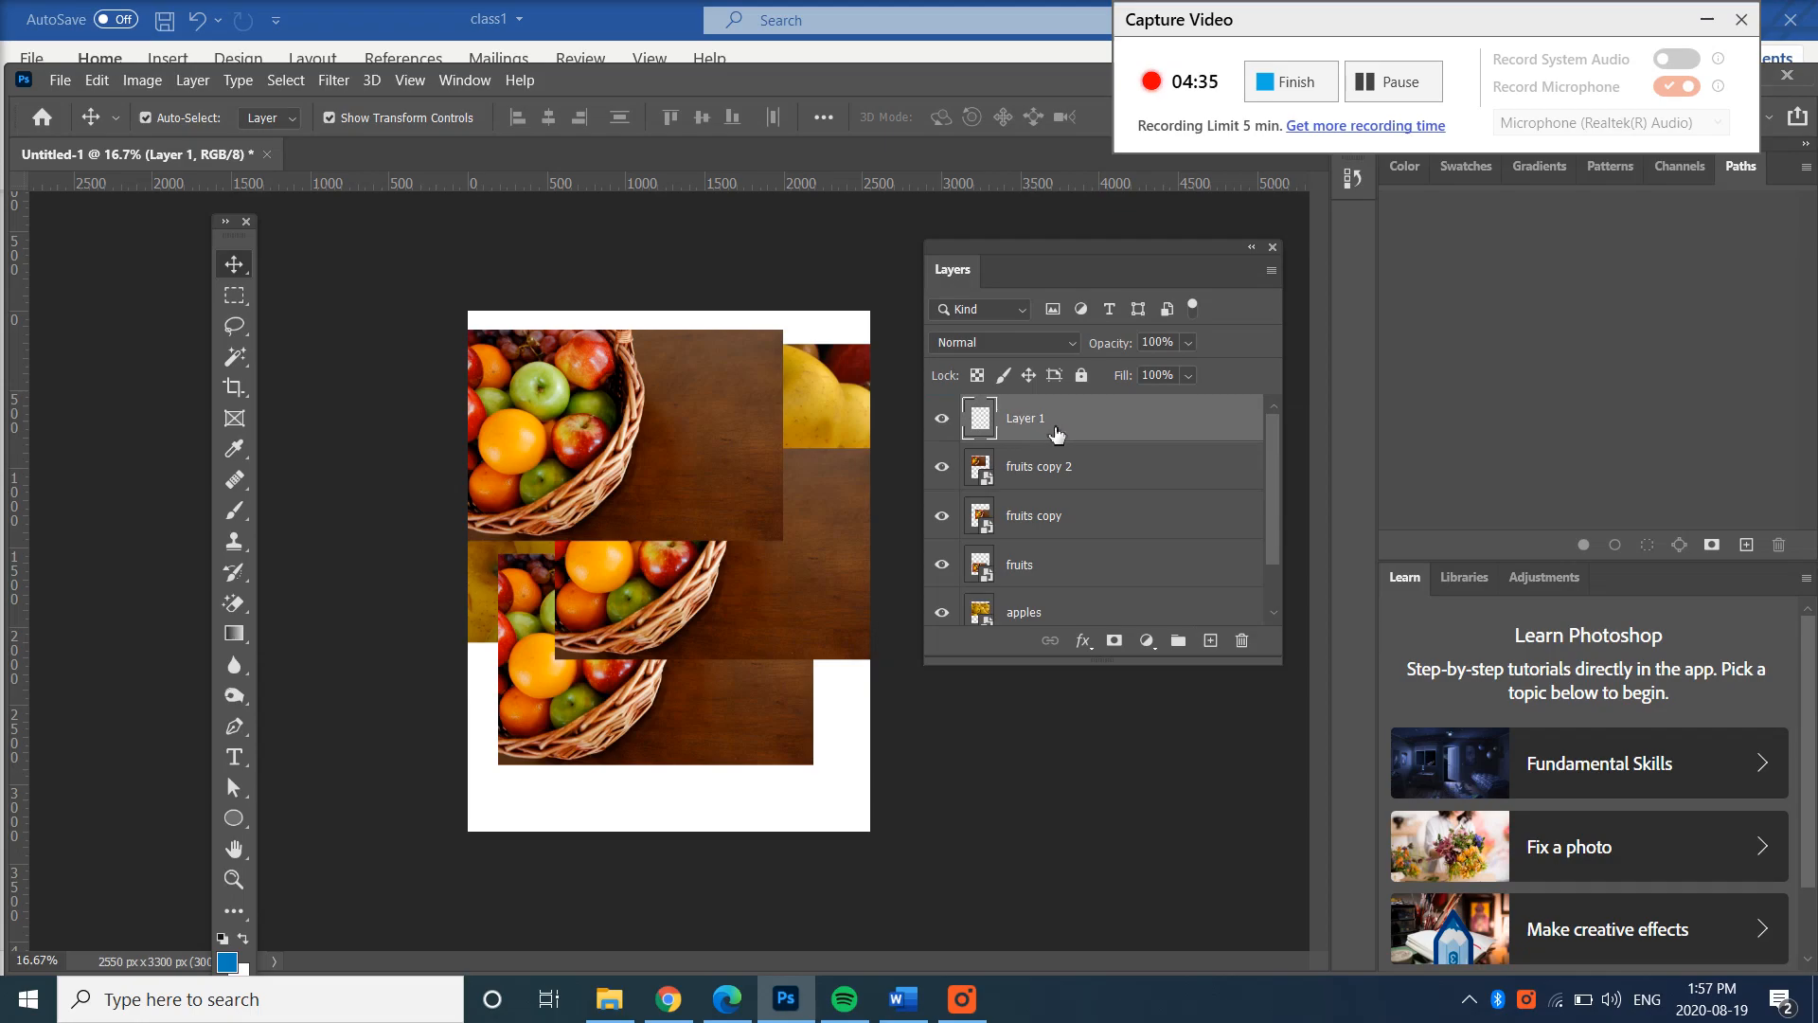
{"action": "left_click", "coordinate": [1242, 646]}
Step: Move the fruits copy 2 image right and slightly down over the apples, and reduce its layer opacity to 20%
{"action": "left_click", "coordinate": [847, 436]}
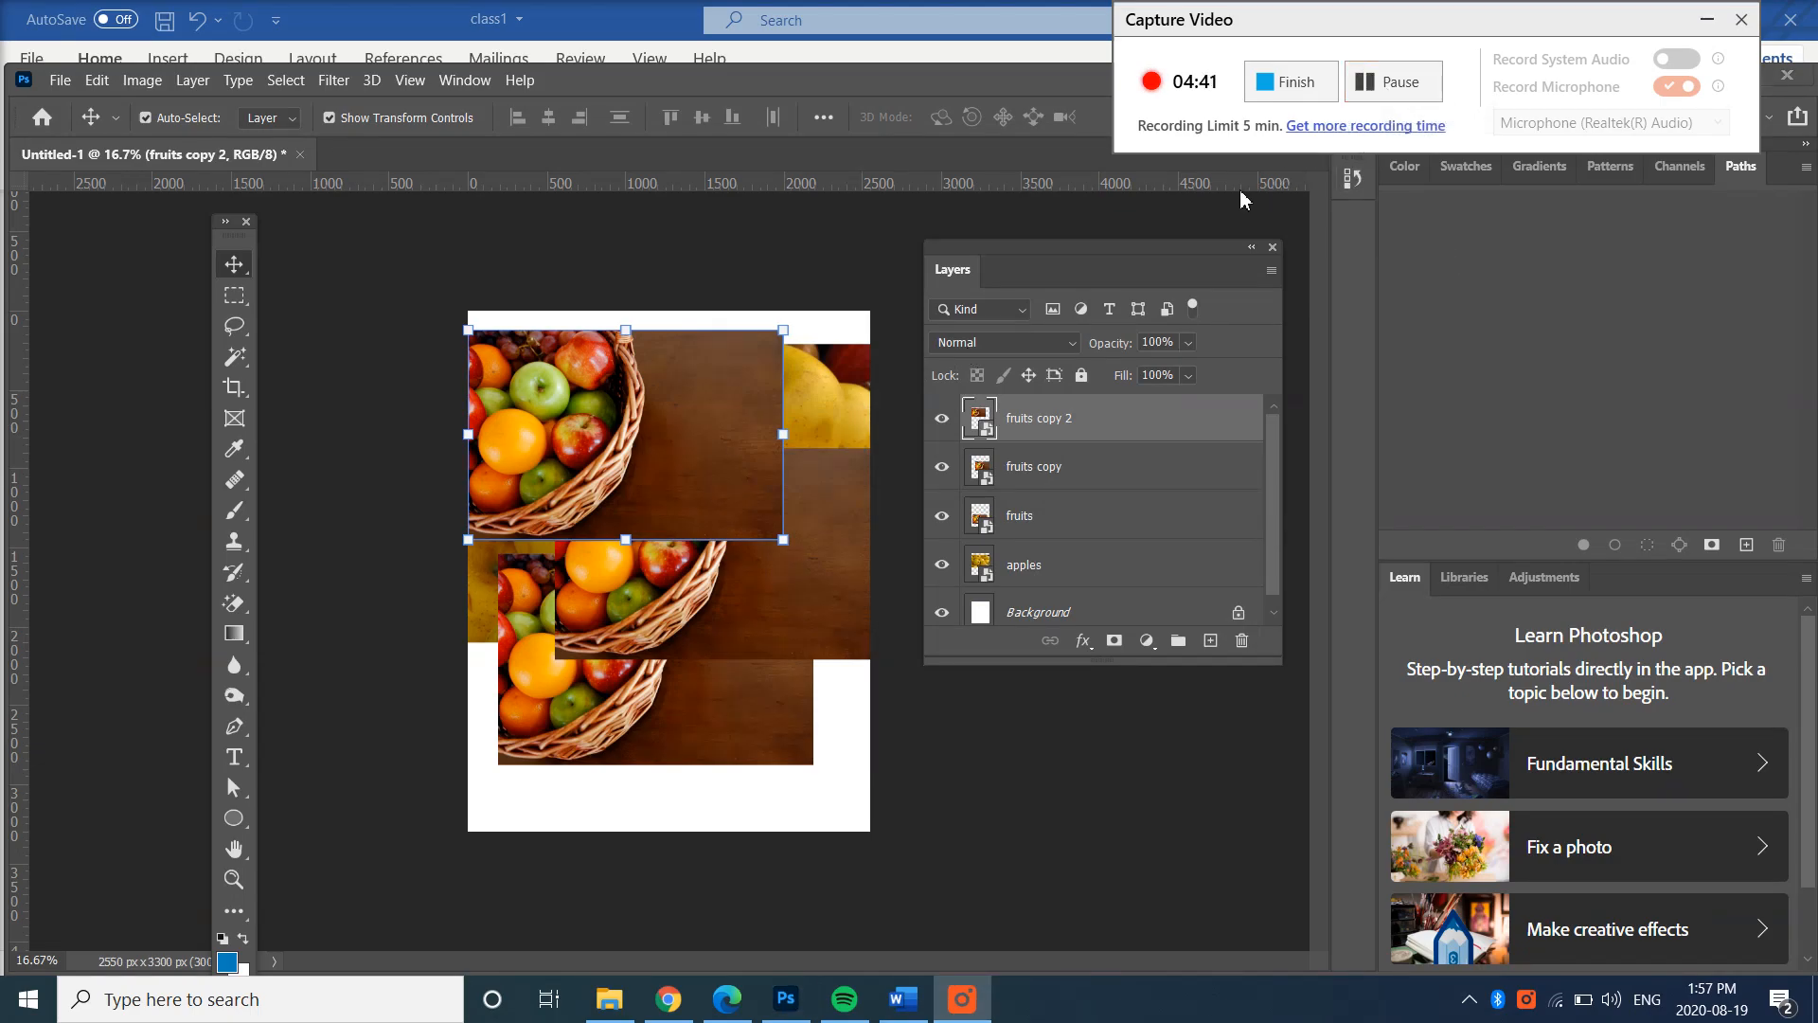
{"action": "left_click", "coordinate": [722, 401]}
{"action": "left_click_drag", "start_coordinate": [714, 391], "coordinate": [757, 398]}
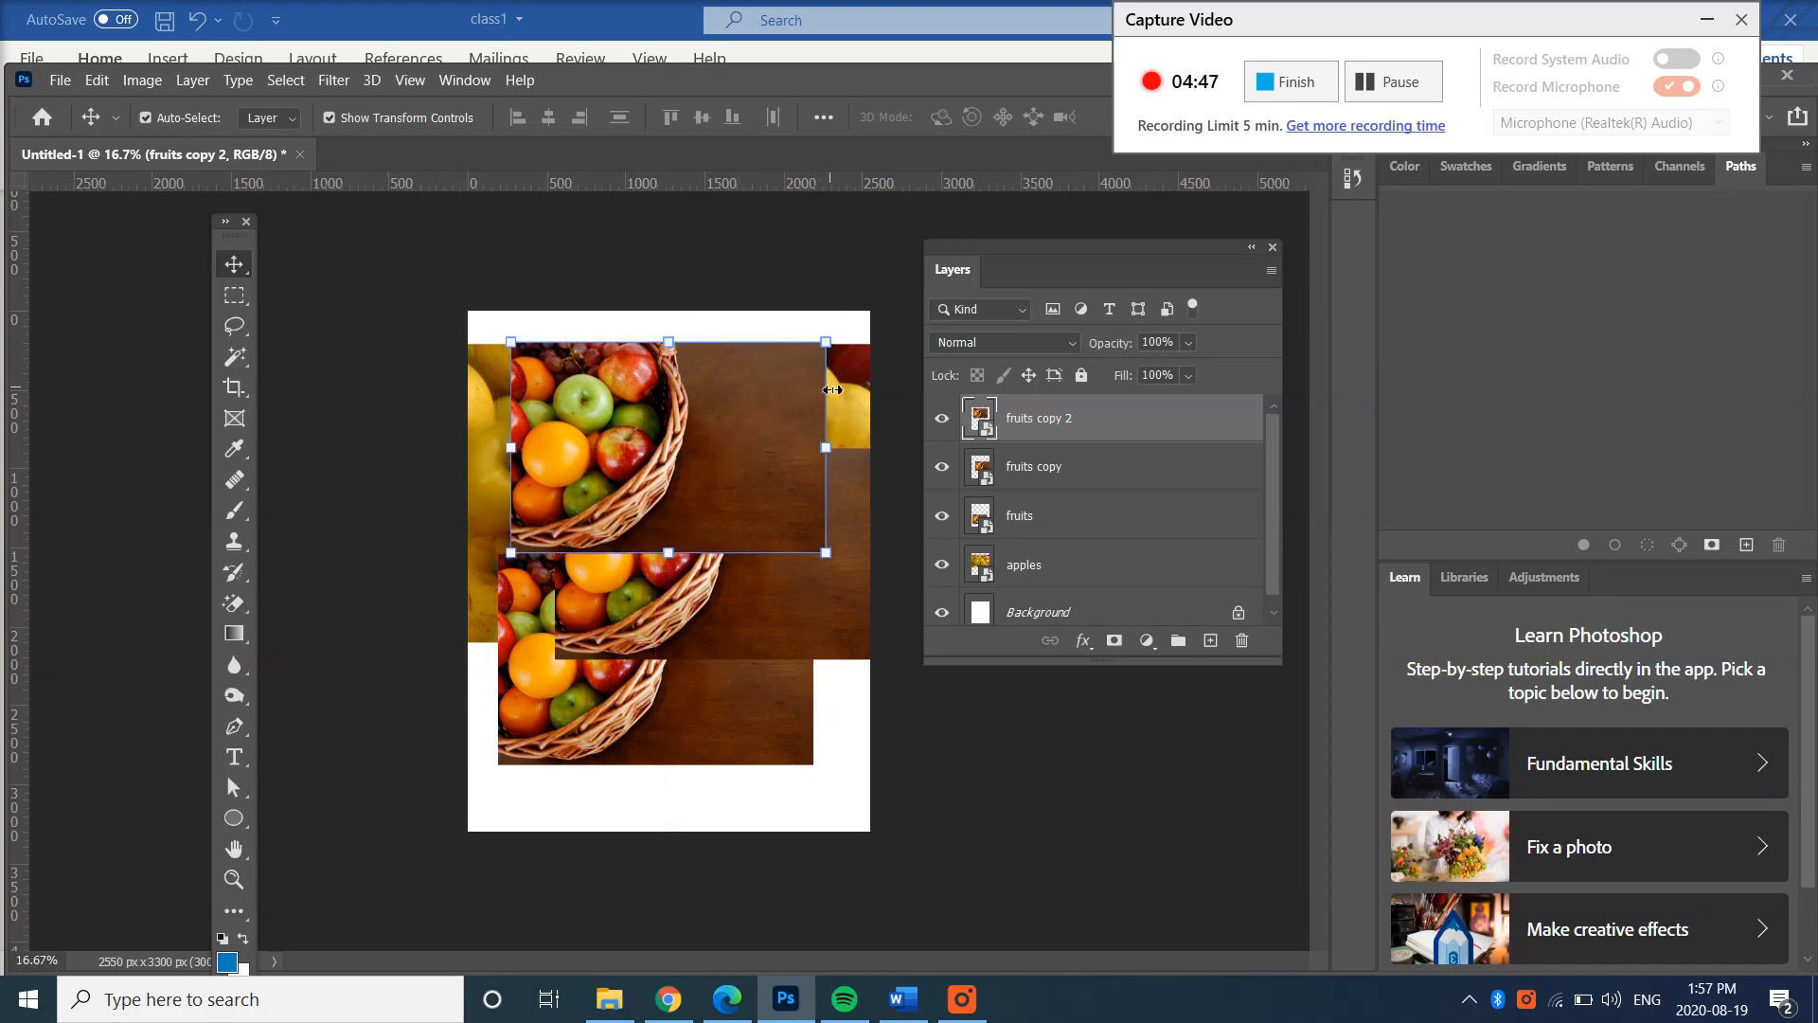
{"action": "left_click", "coordinate": [1190, 345]}
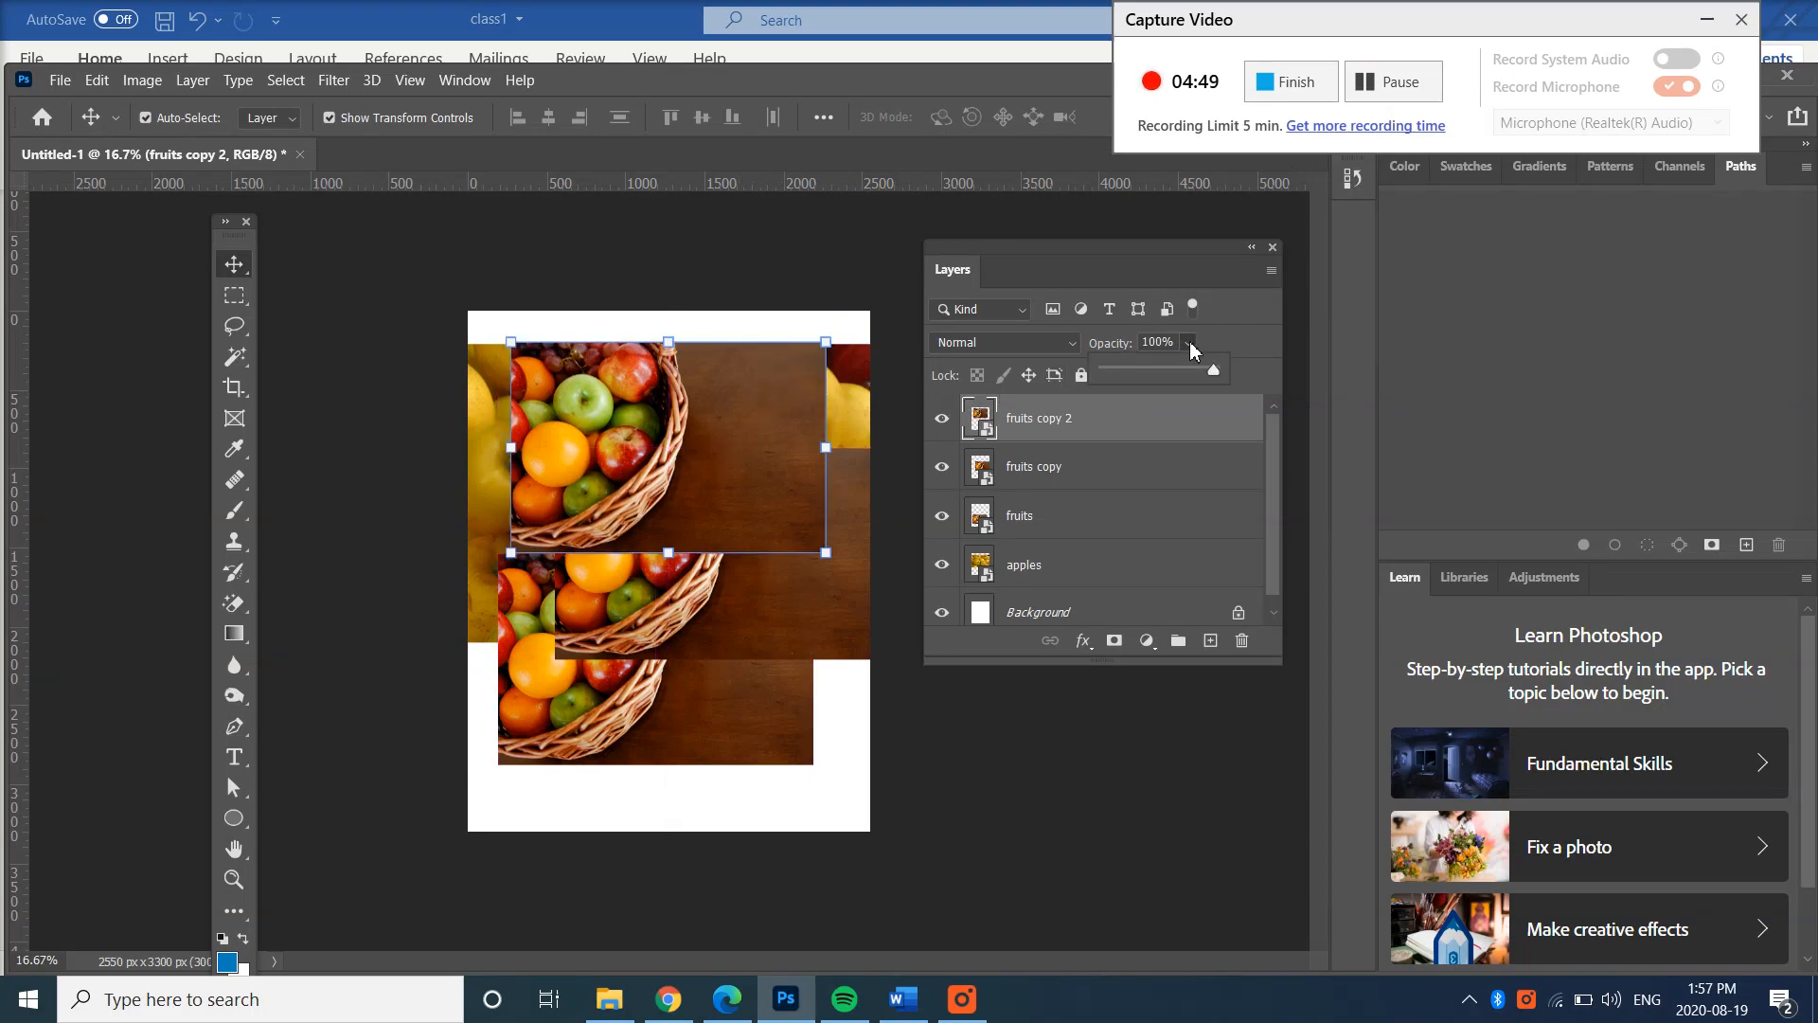
{"action": "left_click_drag", "start_coordinate": [1213, 370], "coordinate": [1127, 373]}
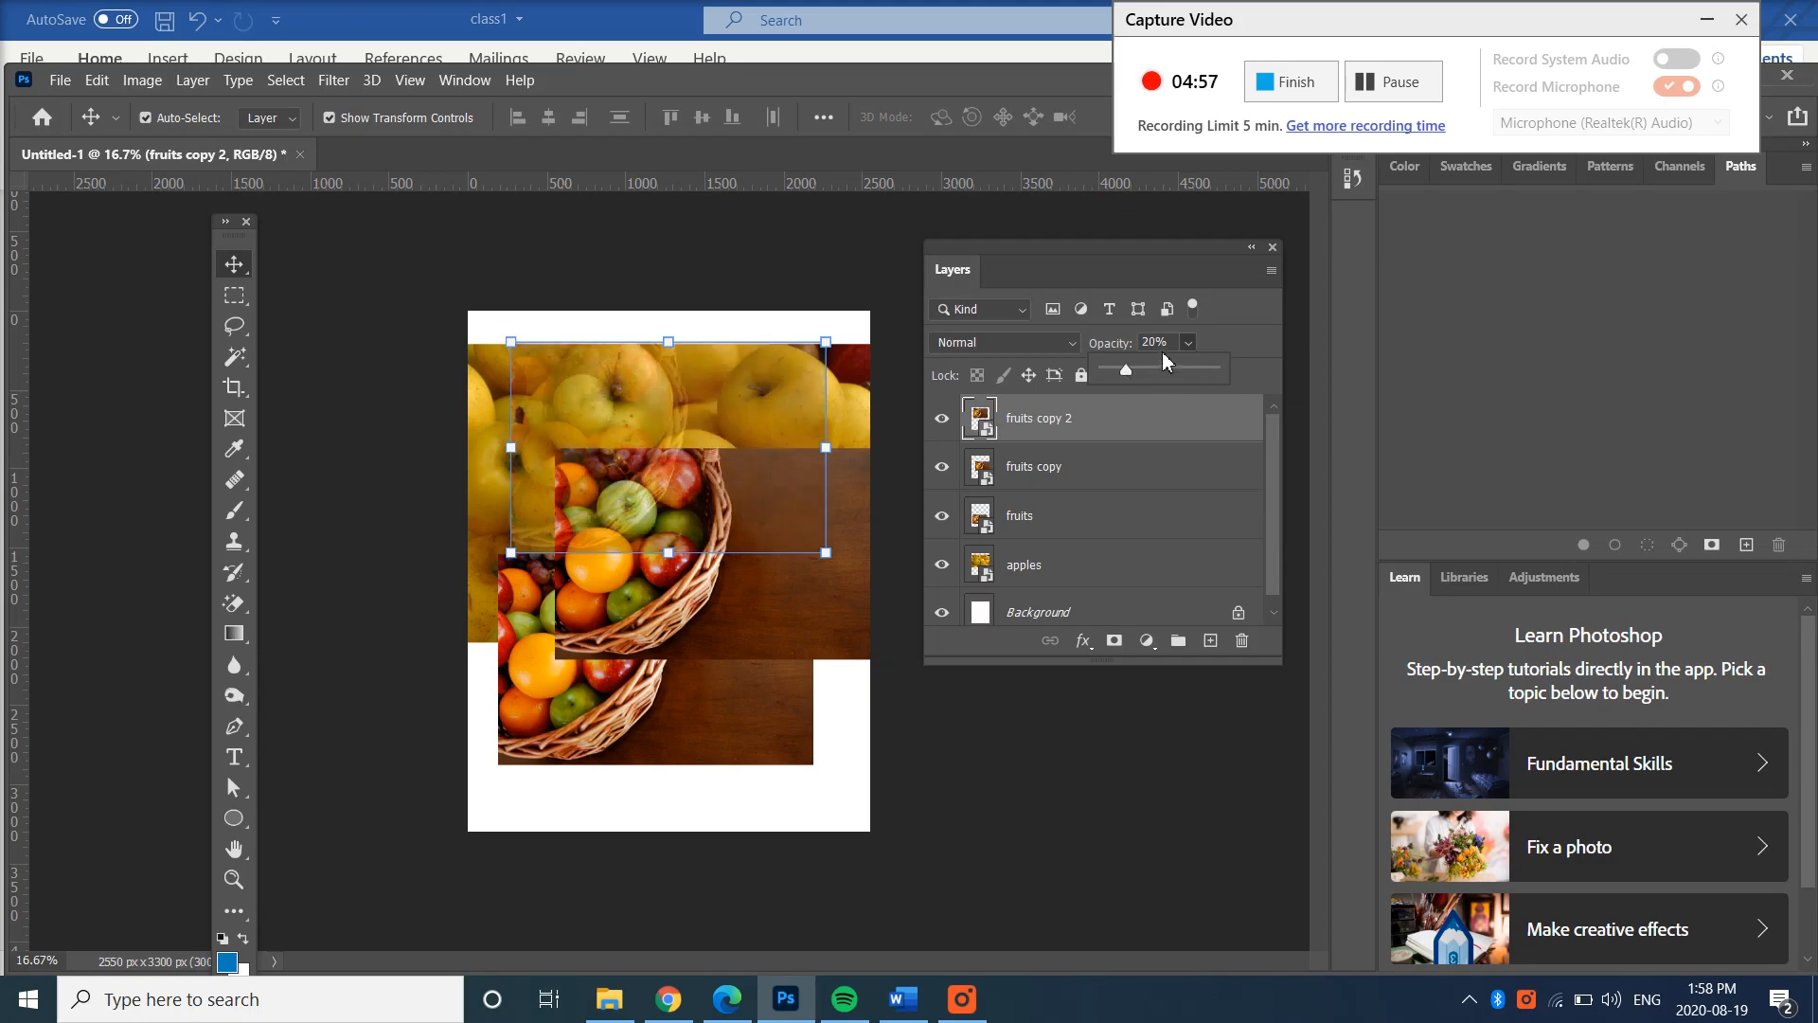